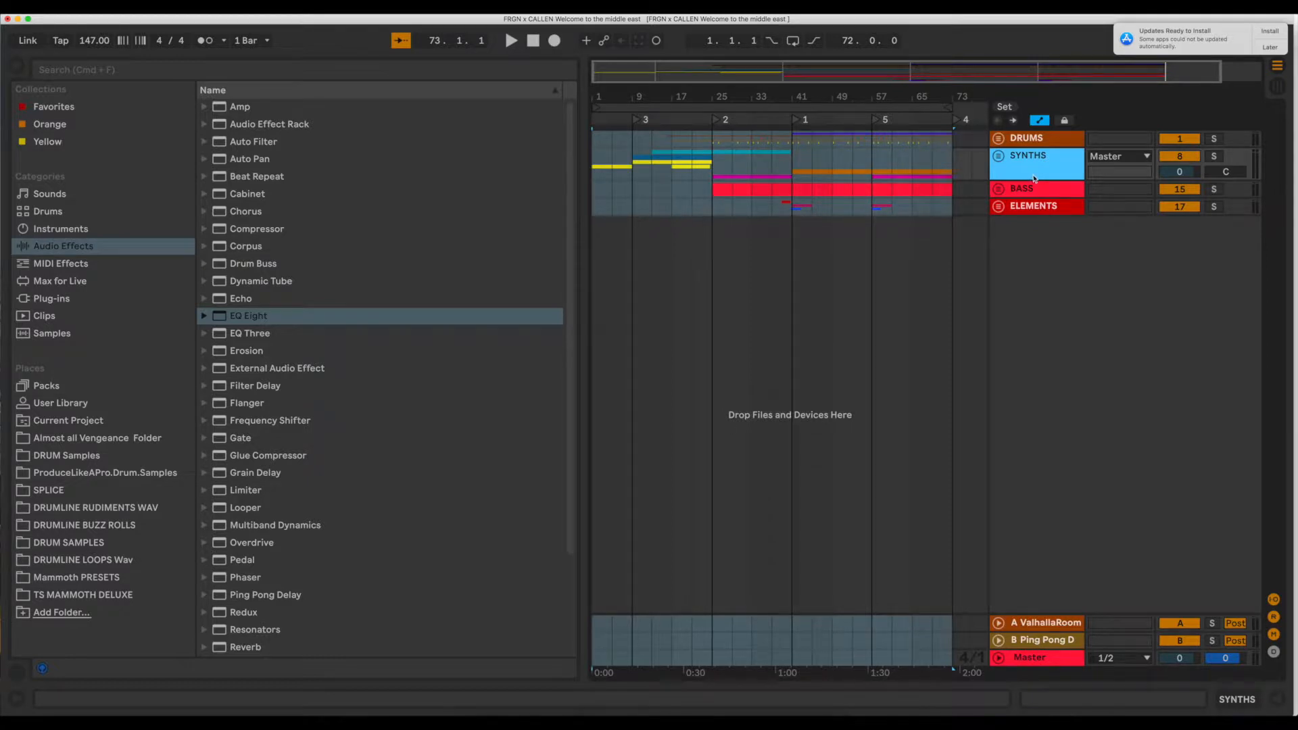
pyautogui.moveTo(1034, 177)
pyautogui.mouseDown()
pyautogui.moveTo(1036, 192)
pyautogui.moveTo(1034, 179)
pyautogui.mouseUp()
pyautogui.click(1037, 193)
pyautogui.click(1039, 173)
pyautogui.click(1041, 142)
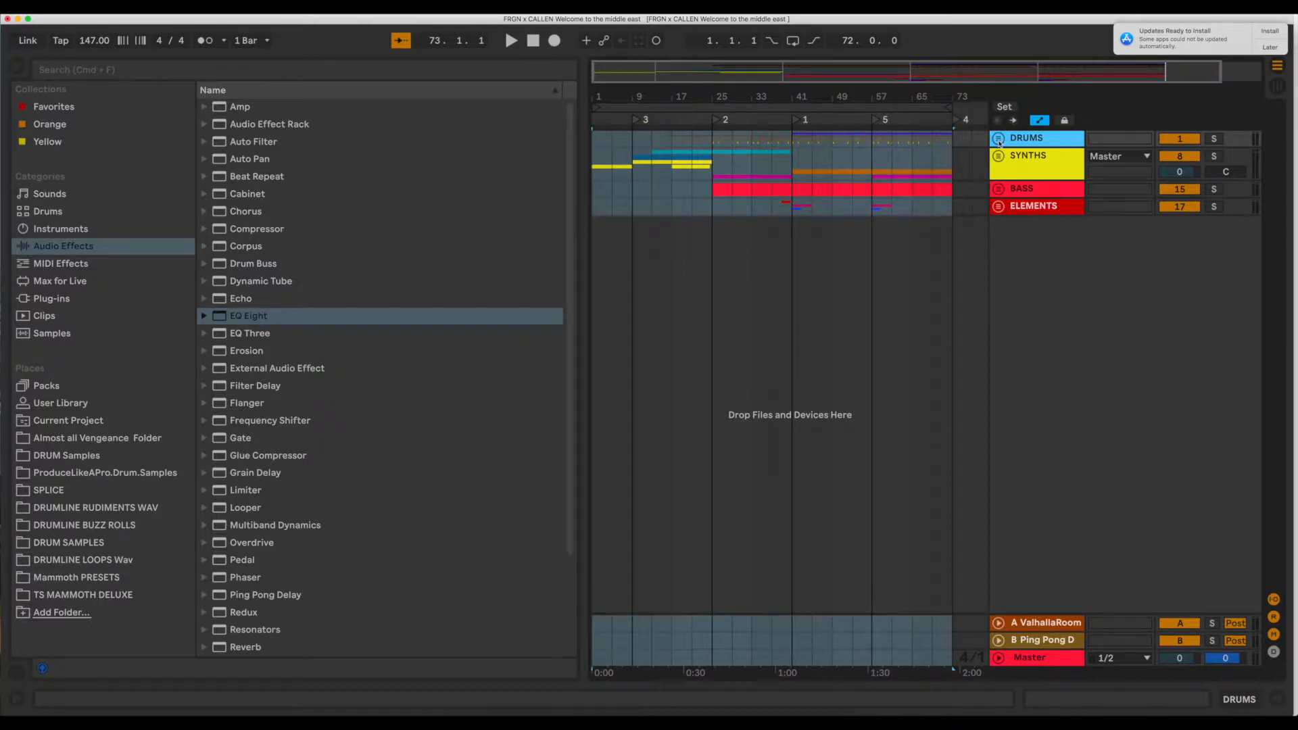
# Play the arrangement from bar 1 and again from bar 25 to hear the current mix.
pyautogui.click(633, 150)
pyautogui.click(593, 165)
pyautogui.press('space')
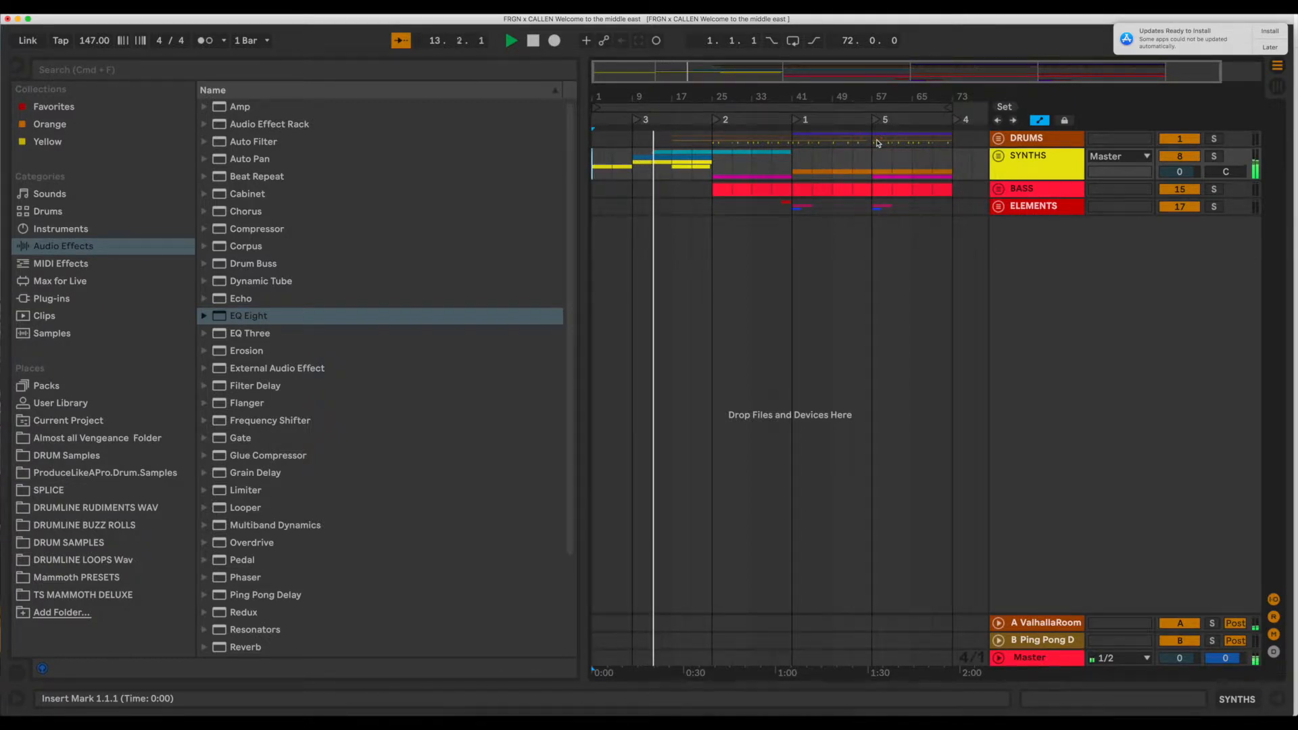
pyautogui.moveTo(655, 99); pyautogui.dragTo(657, 83)
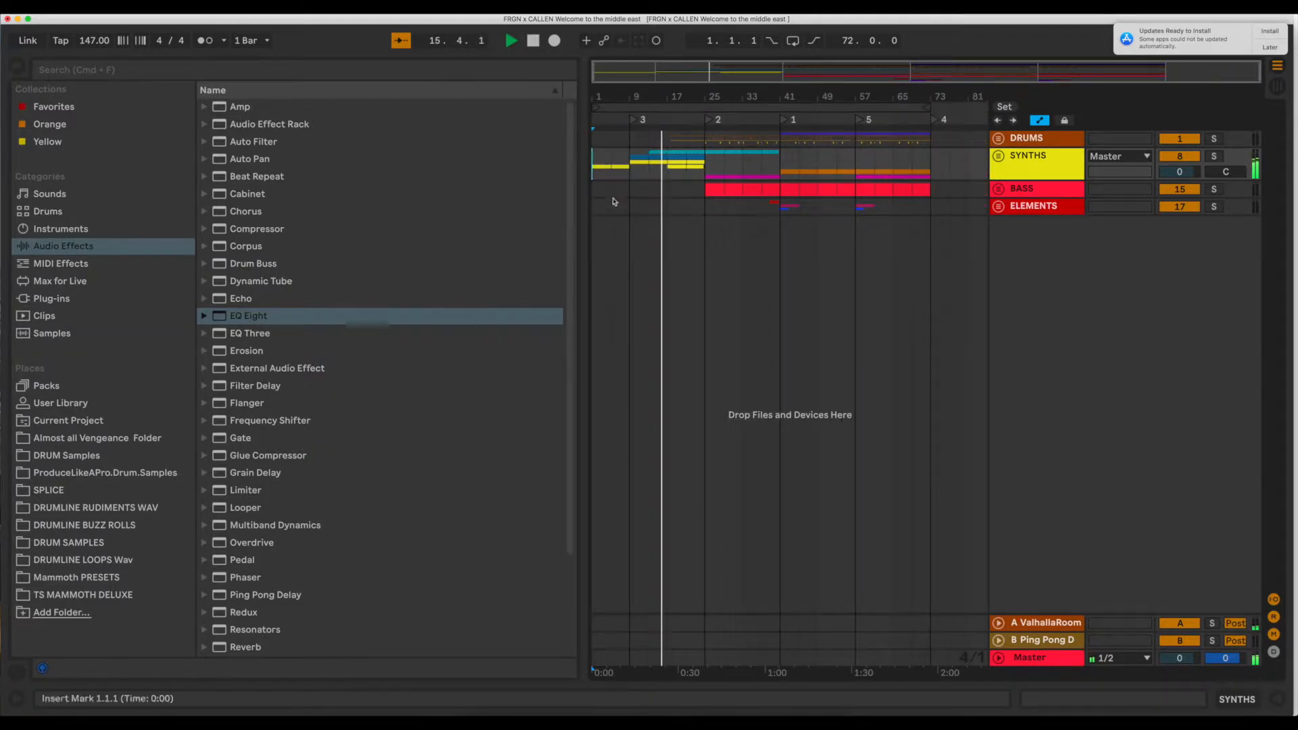
pyautogui.click(701, 162)
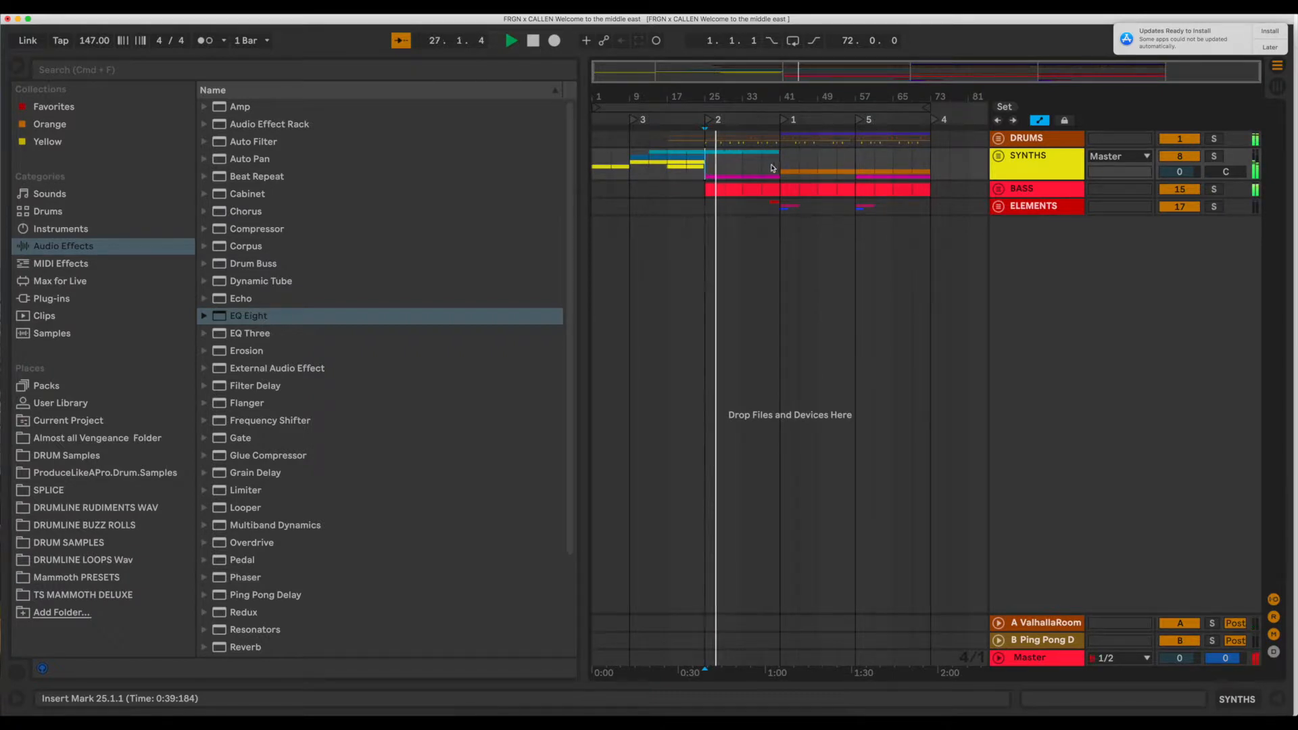
pyautogui.press('space')
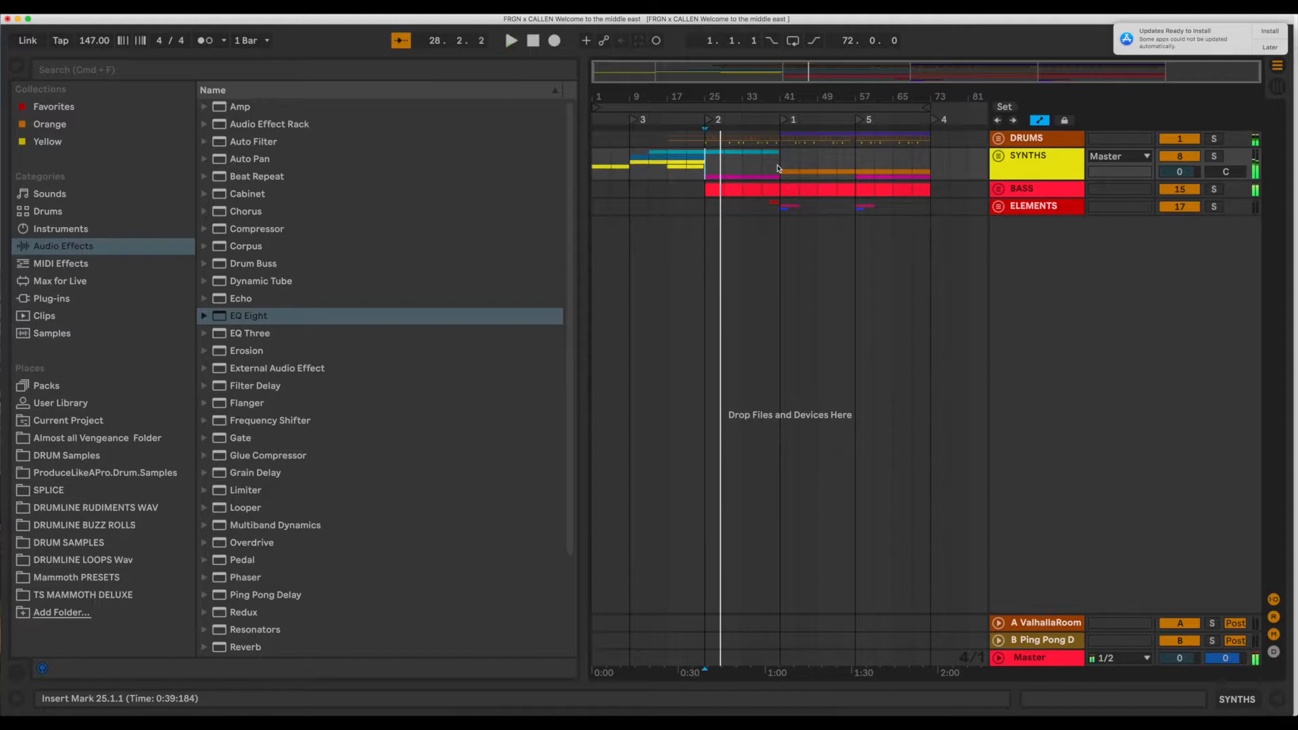
# Solo the BASS group and play it from bar 25.
pyautogui.click(1018, 192)
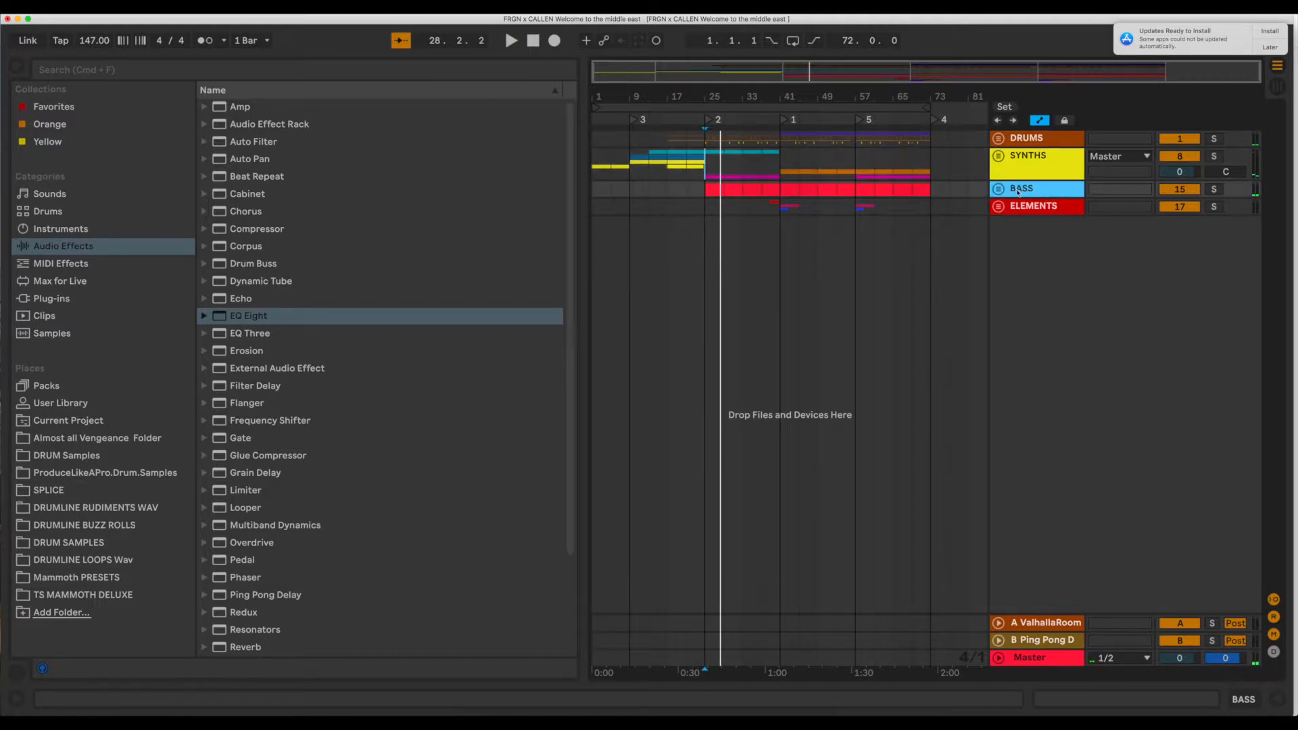
pyautogui.click(1214, 190)
pyautogui.press('space')
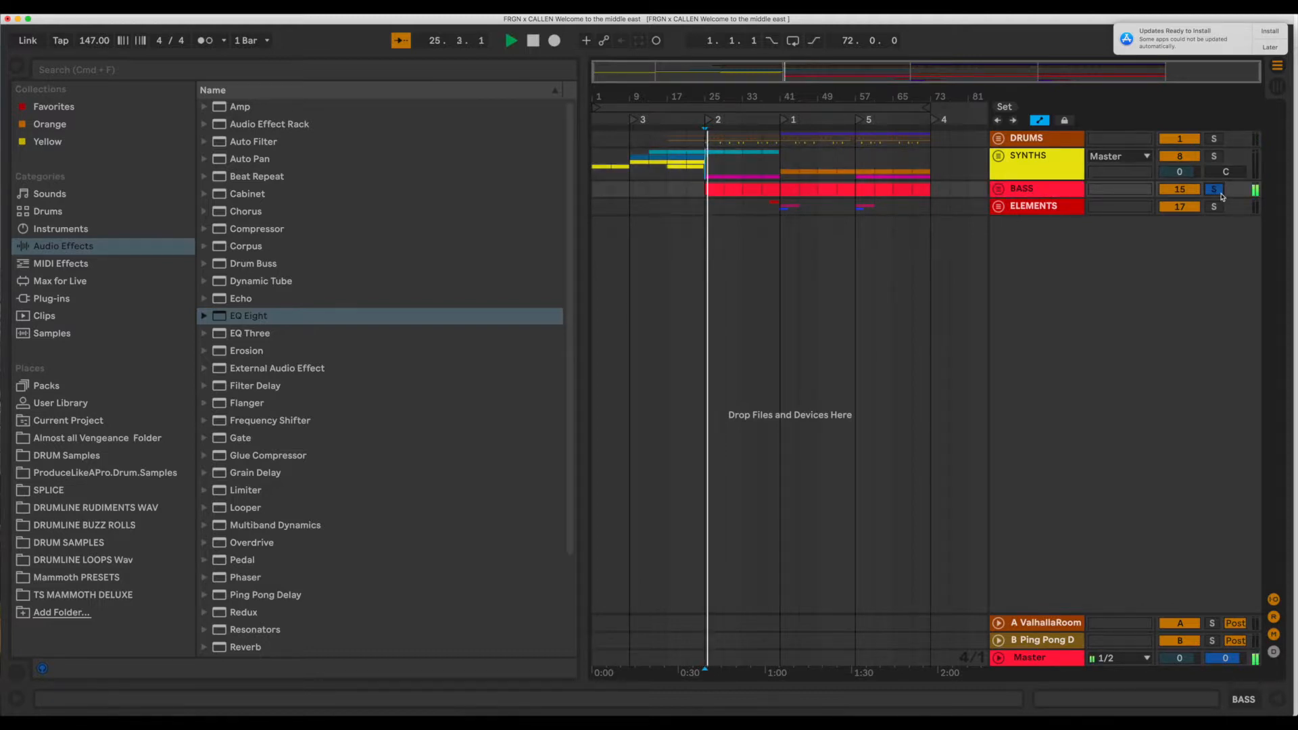
pyautogui.press('space')
# Add EQ Eight to the BASS group and enable band 8 as a high-cut filter at about 454 Hz.
pyautogui.doubleClick(1049, 190)
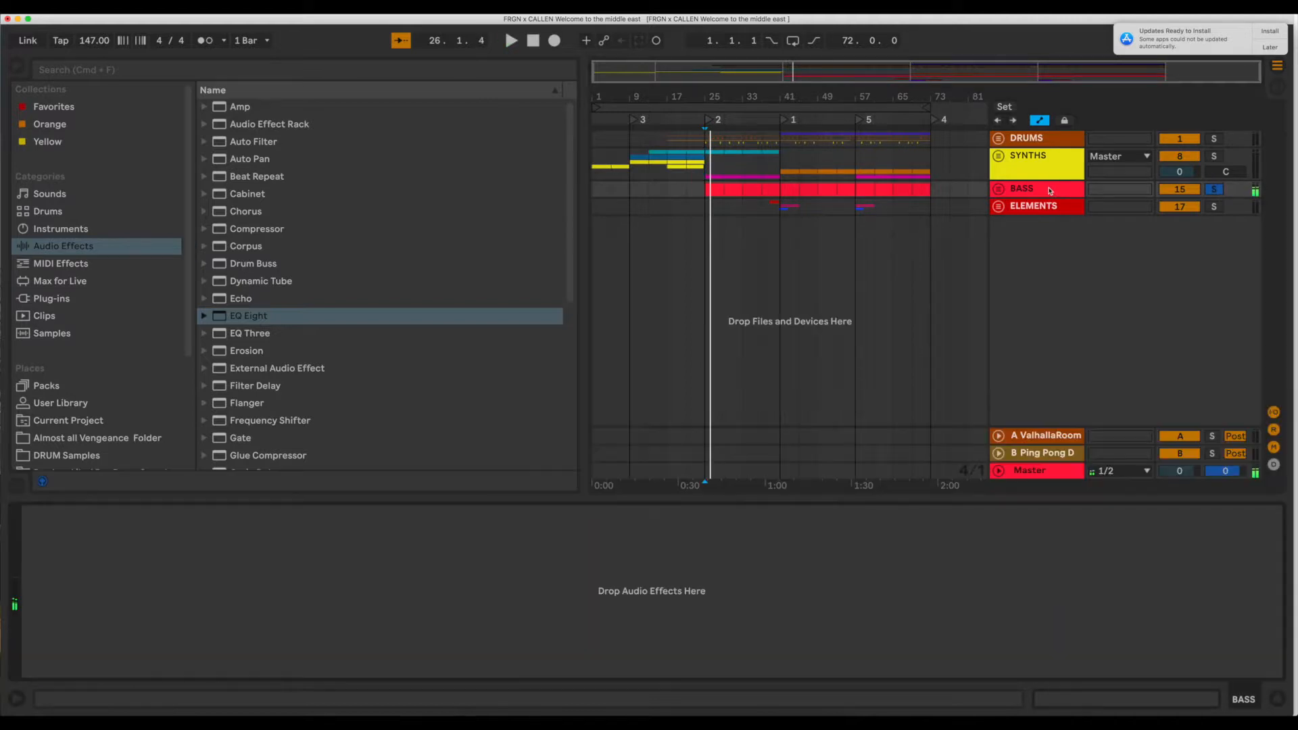
pyautogui.moveTo(228, 318); pyautogui.dragTo(1048, 191)
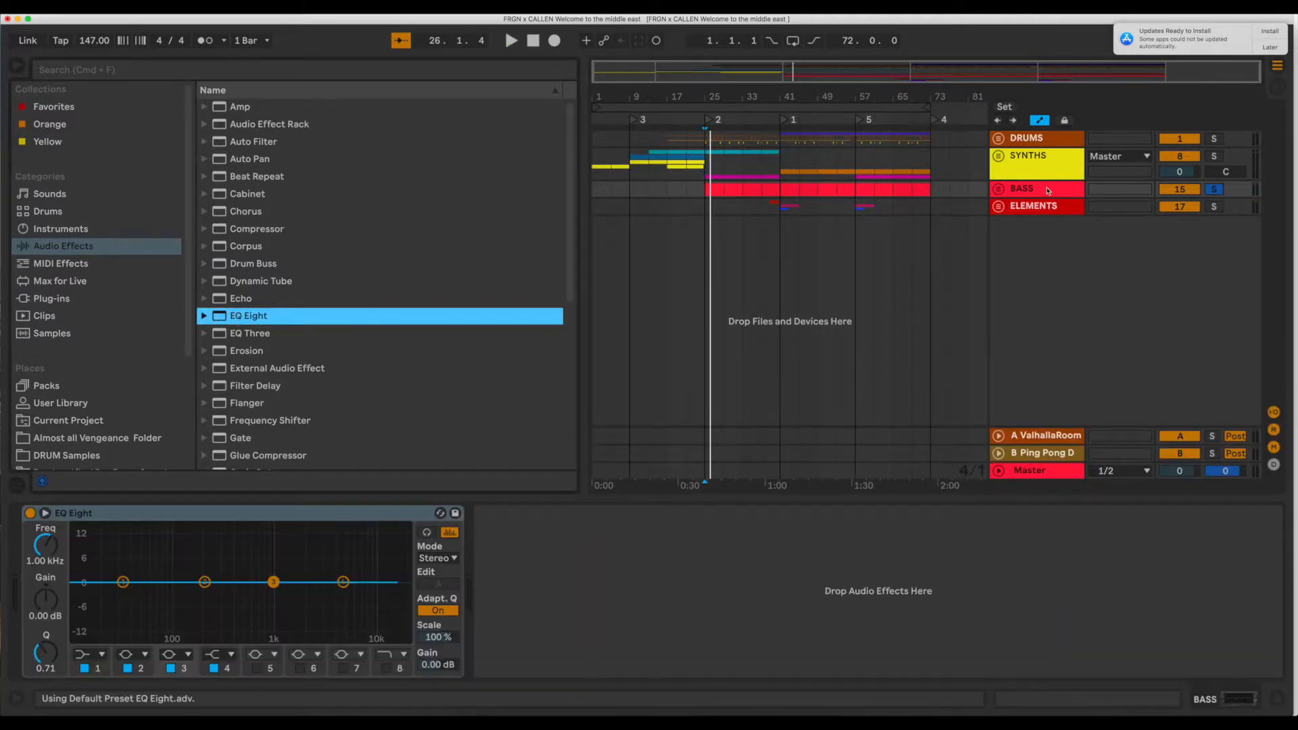
pyautogui.click(388, 668)
pyautogui.moveTo(398, 596); pyautogui.dragTo(239, 596)
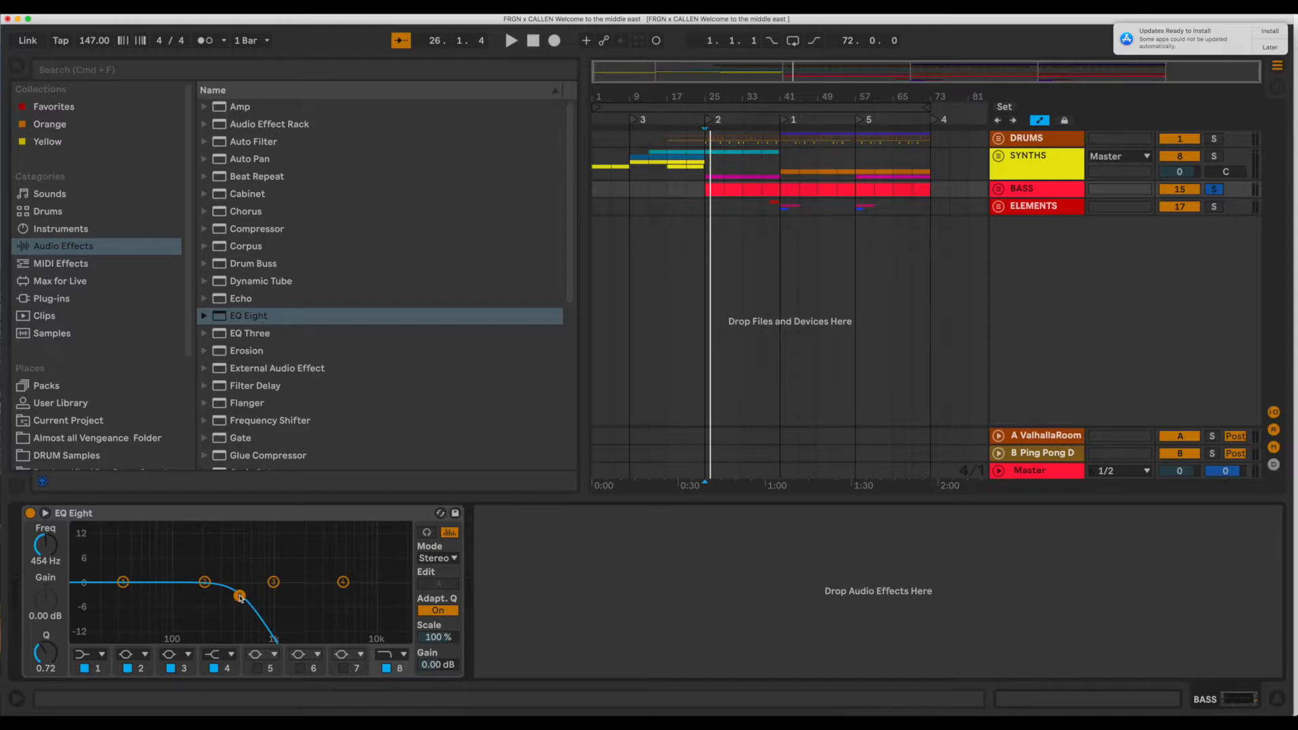
# On the BASS EQ Eight, lower the band 8 high-cut below 200 Hz, move band 2 to about 33.7 Hz, and play the result.
pyautogui.moveTo(240, 595); pyautogui.dragTo(126, 581)
pyautogui.press('space')
pyautogui.press('space')
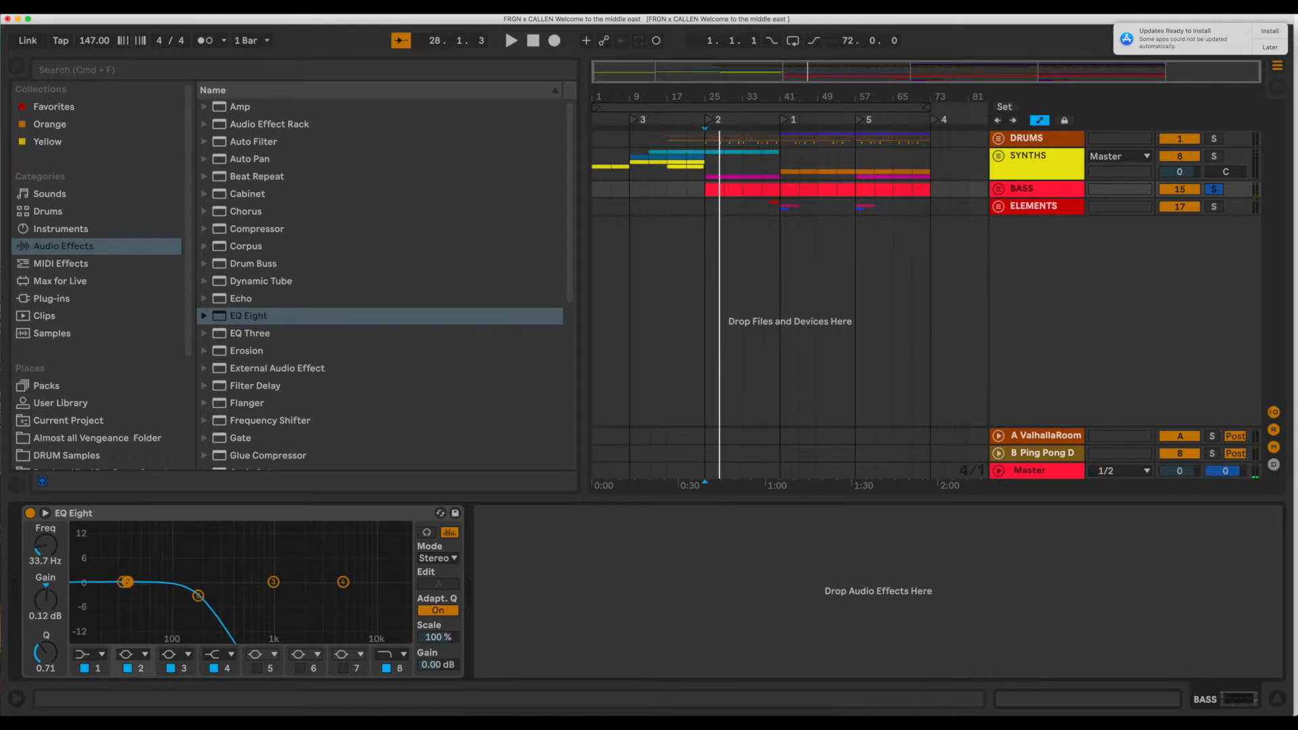
# Expand the DRUMS group and move the 50 dre kick track out of it to below ELEMENTS.
pyautogui.click(1022, 162)
pyautogui.doubleClick(1022, 139)
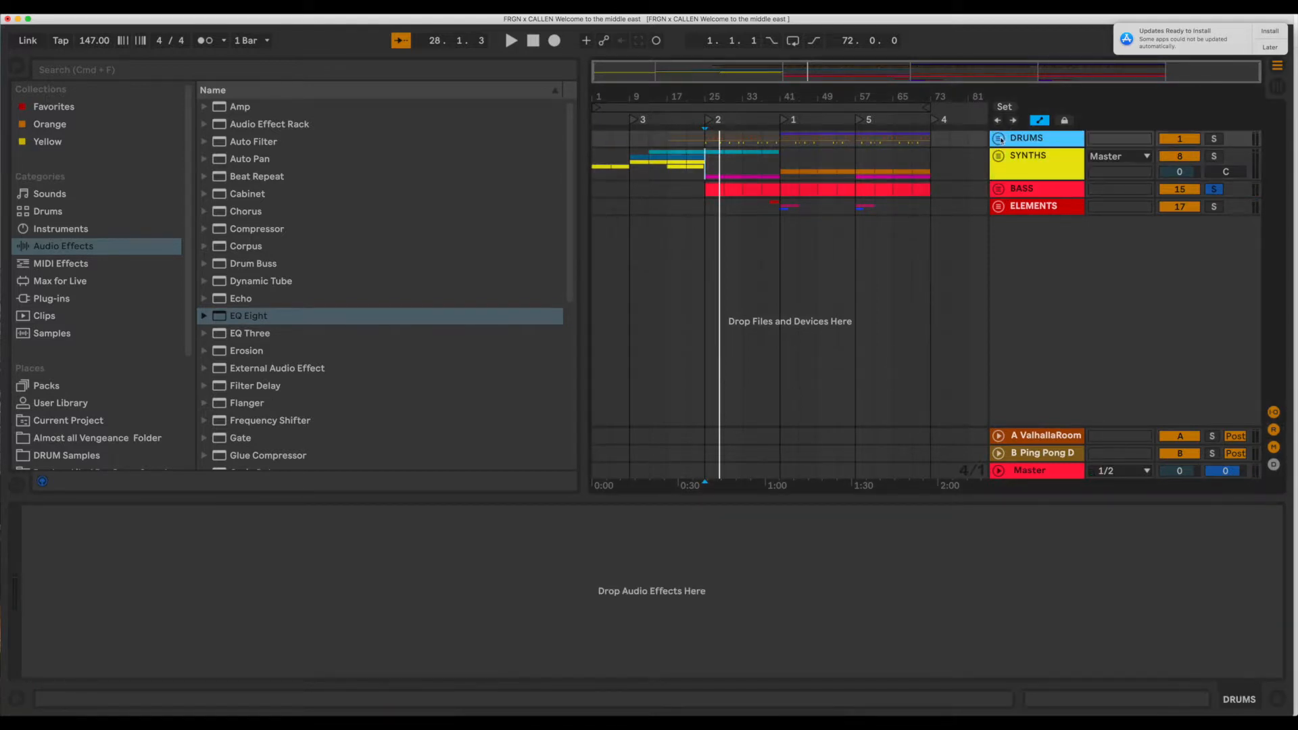
pyautogui.click(1036, 239)
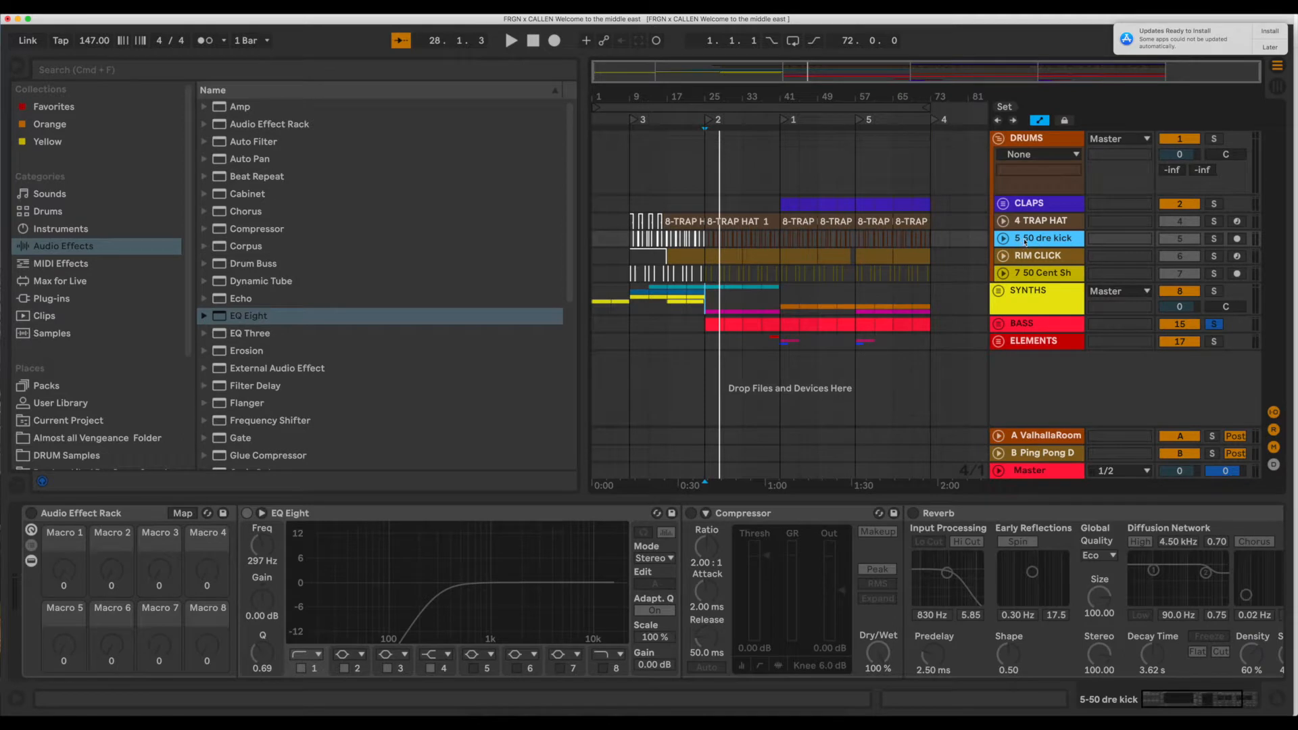
pyautogui.moveTo(1032, 246); pyautogui.dragTo(1042, 359)
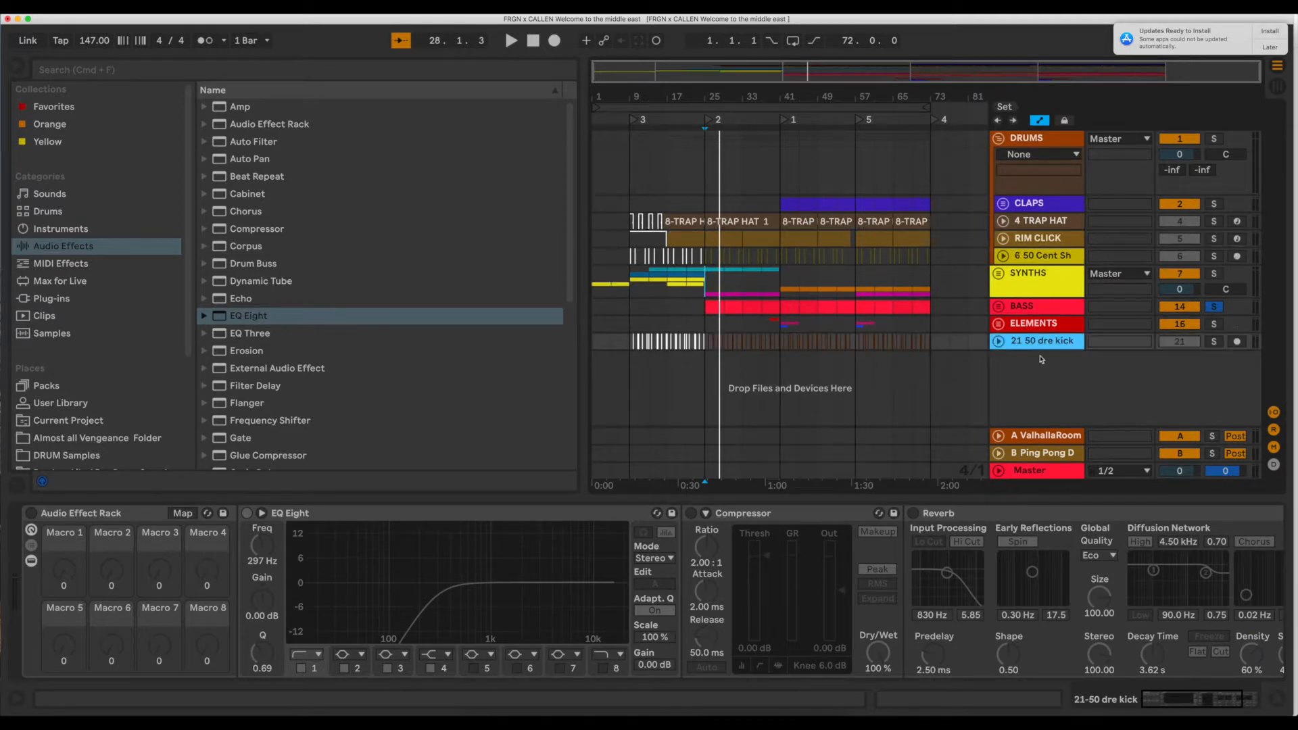
# Put the 50 dre kick track in its own group named KICK, and collapse the KICK and DRUMS groups.
pyautogui.press('super+g')
pyautogui.click(1046, 343)
pyautogui.press('super+r')
pyautogui.write('KICK')
pyautogui.press('Return')
pyautogui.click(998, 342)
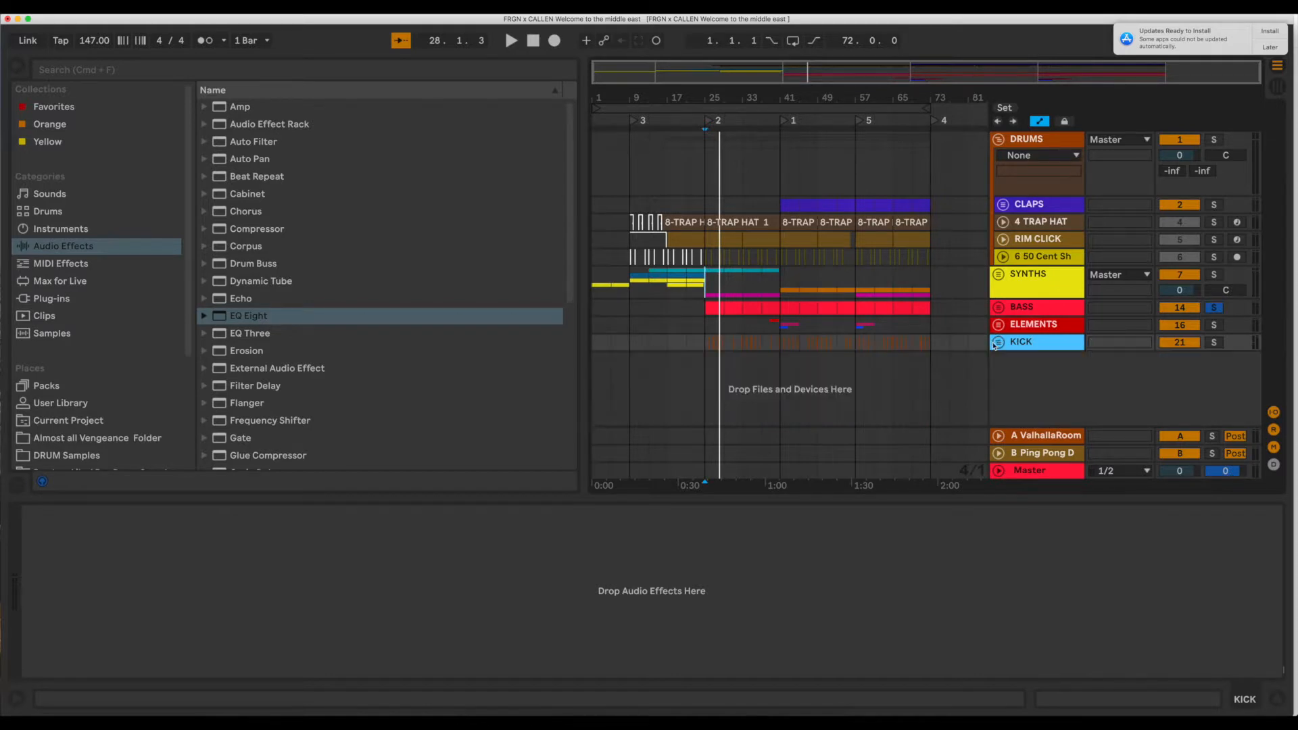
pyautogui.click(999, 140)
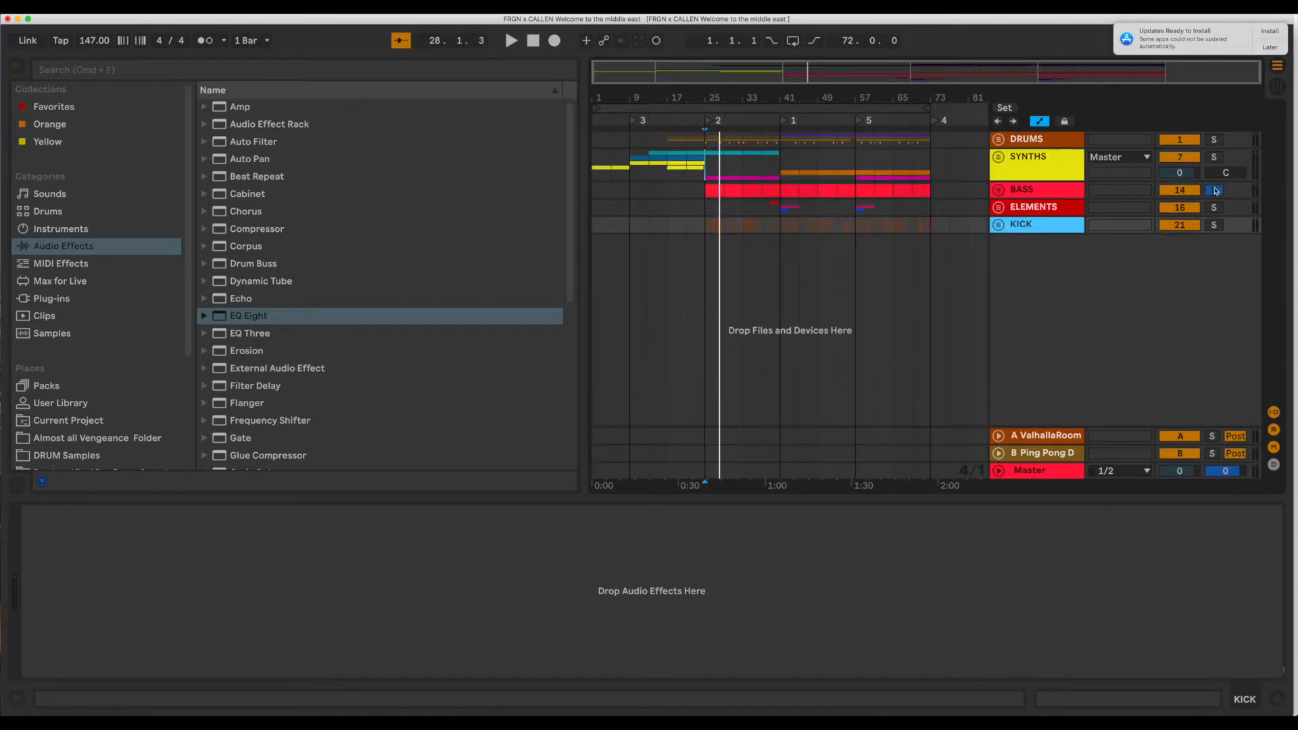
# Unsolo the BASS group and colour the DRUMS, SYNTHS, BASS, ELEMENTS and KICK groups white.
pyautogui.click(1215, 191)
pyautogui.click(1047, 223)
pyautogui.keyDown('super'); pyautogui.click(1048, 208); pyautogui.keyUp('super')
pyautogui.keyDown('super'); pyautogui.click(1050, 191); pyautogui.keyUp('super')
pyautogui.keyDown('super'); pyautogui.click(1053, 167); pyautogui.keyUp('super')
pyautogui.keyDown('super'); pyautogui.click(1056, 143); pyautogui.keyUp('super')
pyautogui.rightClick(1056, 143)
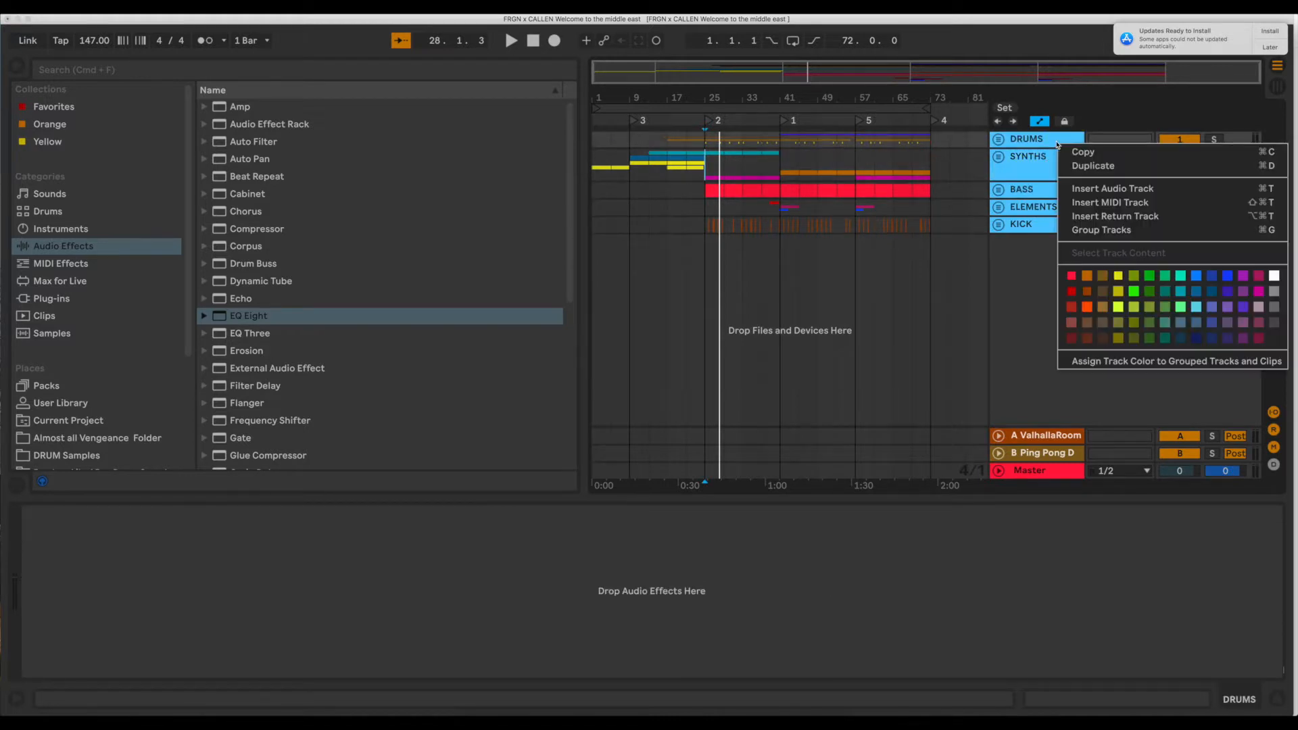
pyautogui.click(1272, 277)
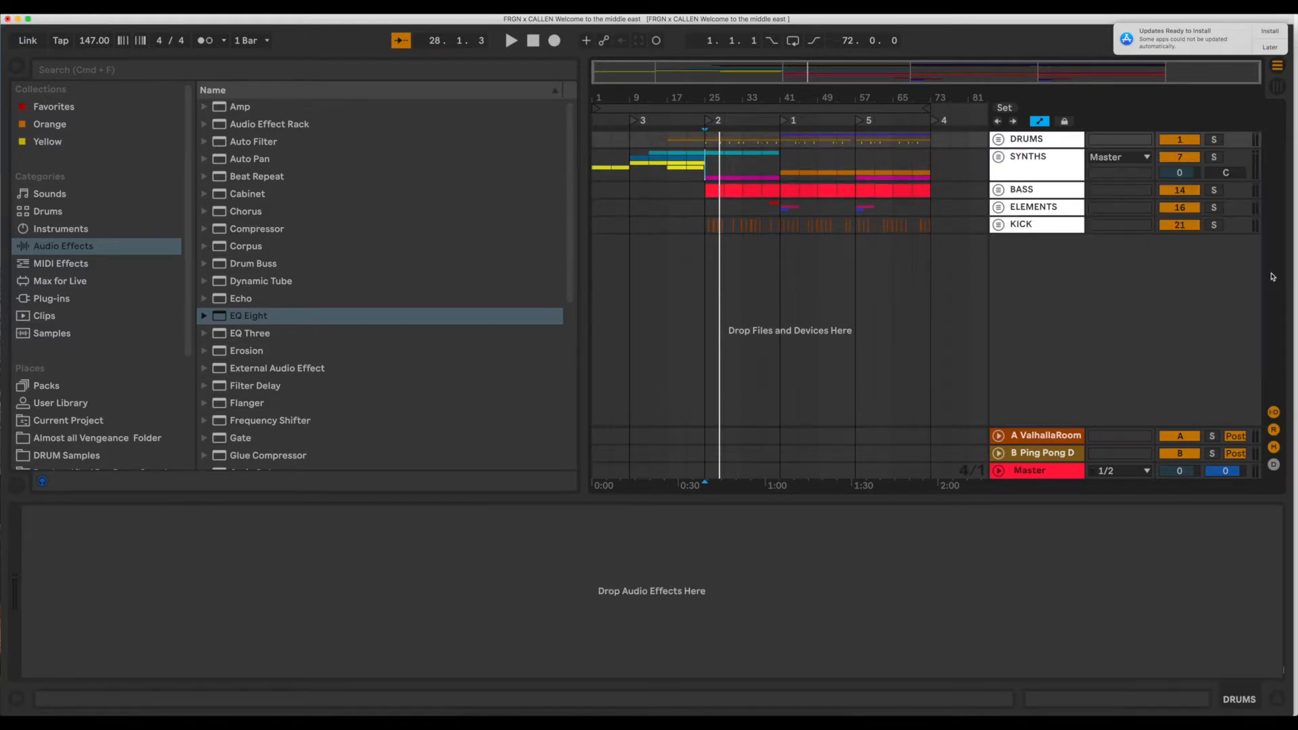
pyautogui.click(1038, 227)
pyautogui.click(1039, 210)
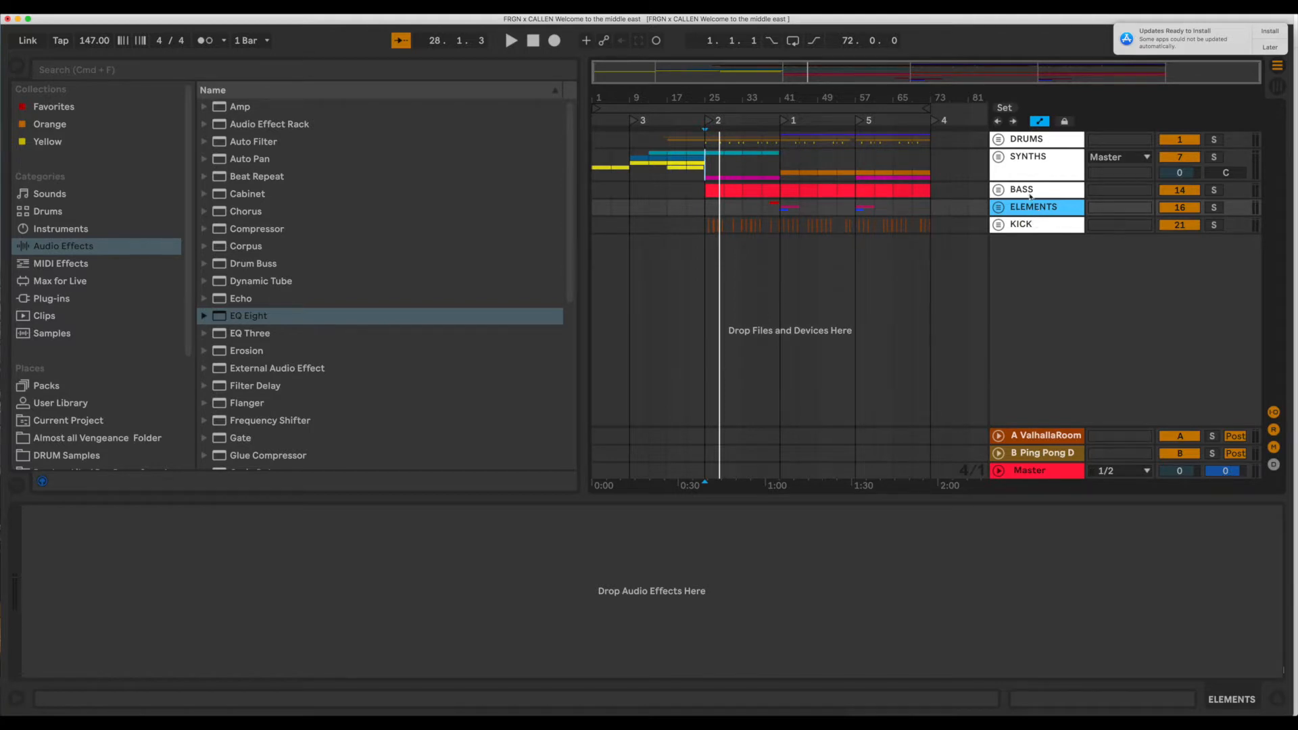
pyautogui.click(1028, 192)
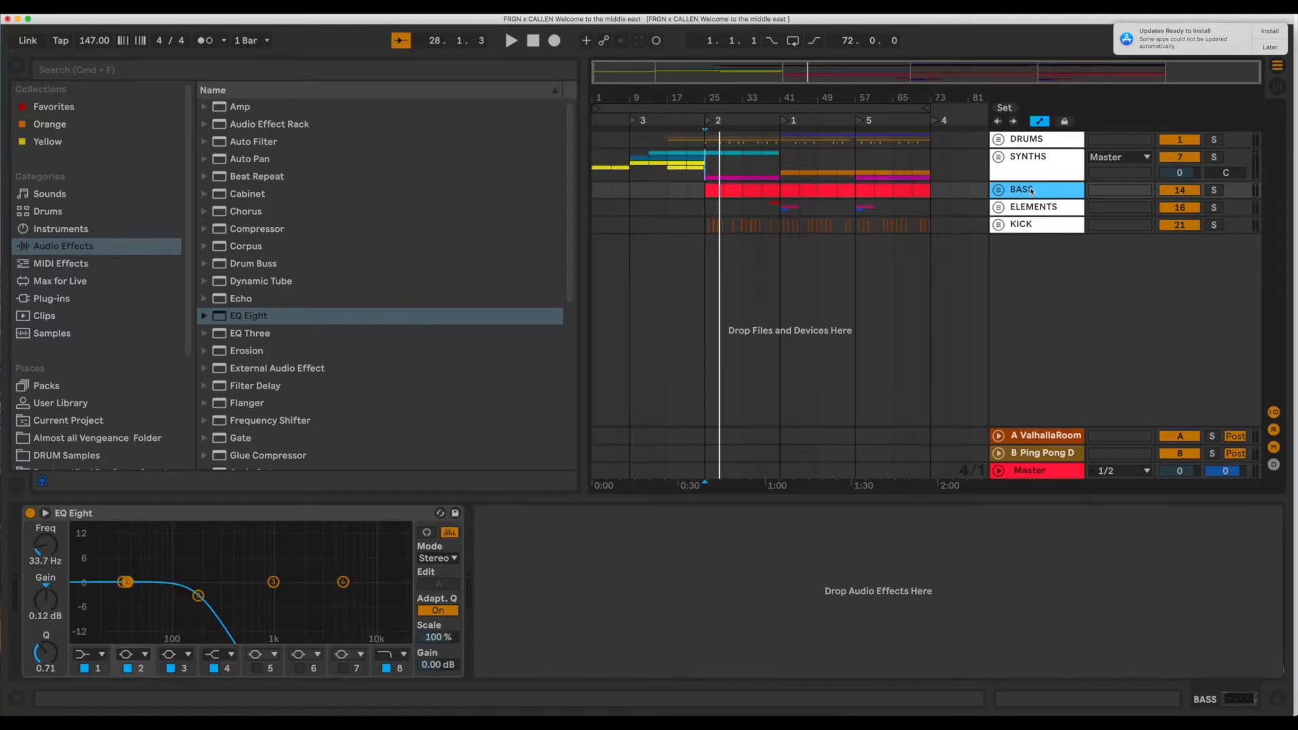
# Add EQ Eight to the SYNTHS group and set band 1 as a low-cut filter at about 163 Hz.
pyautogui.click(1034, 171)
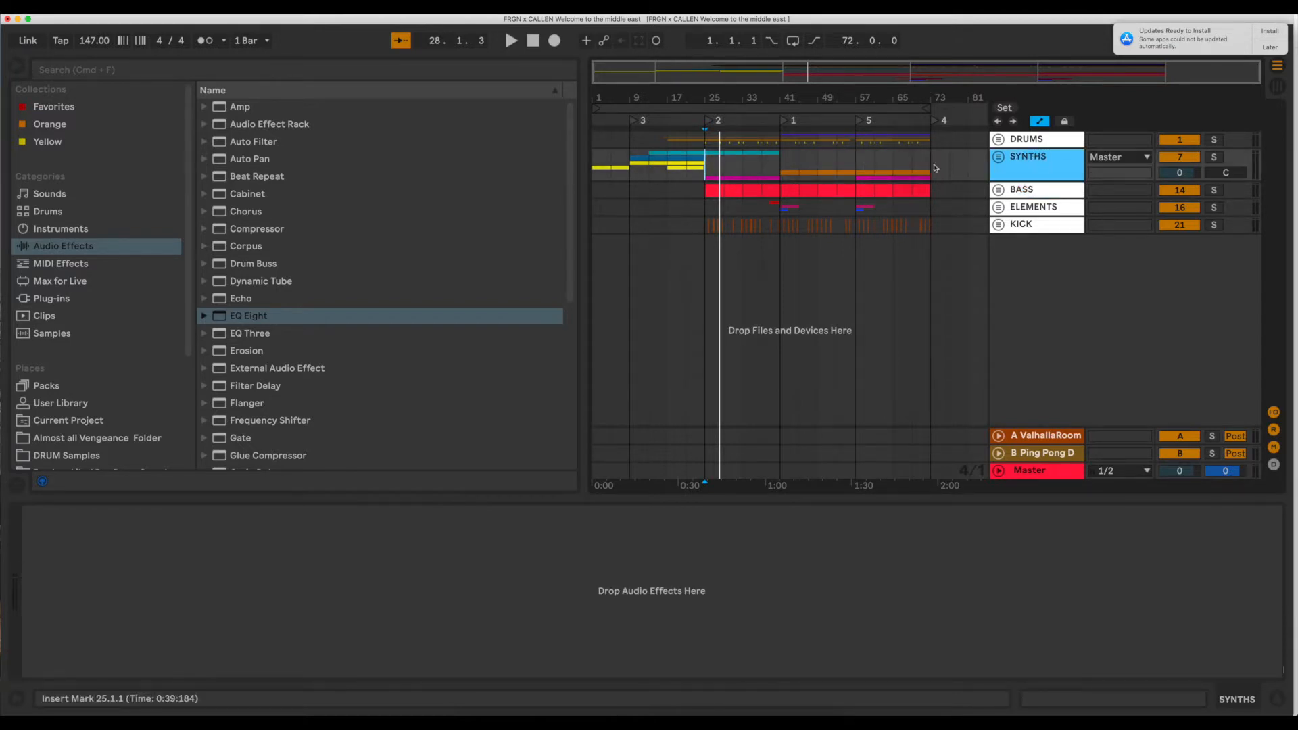
pyautogui.moveTo(233, 321); pyautogui.dragTo(1033, 168)
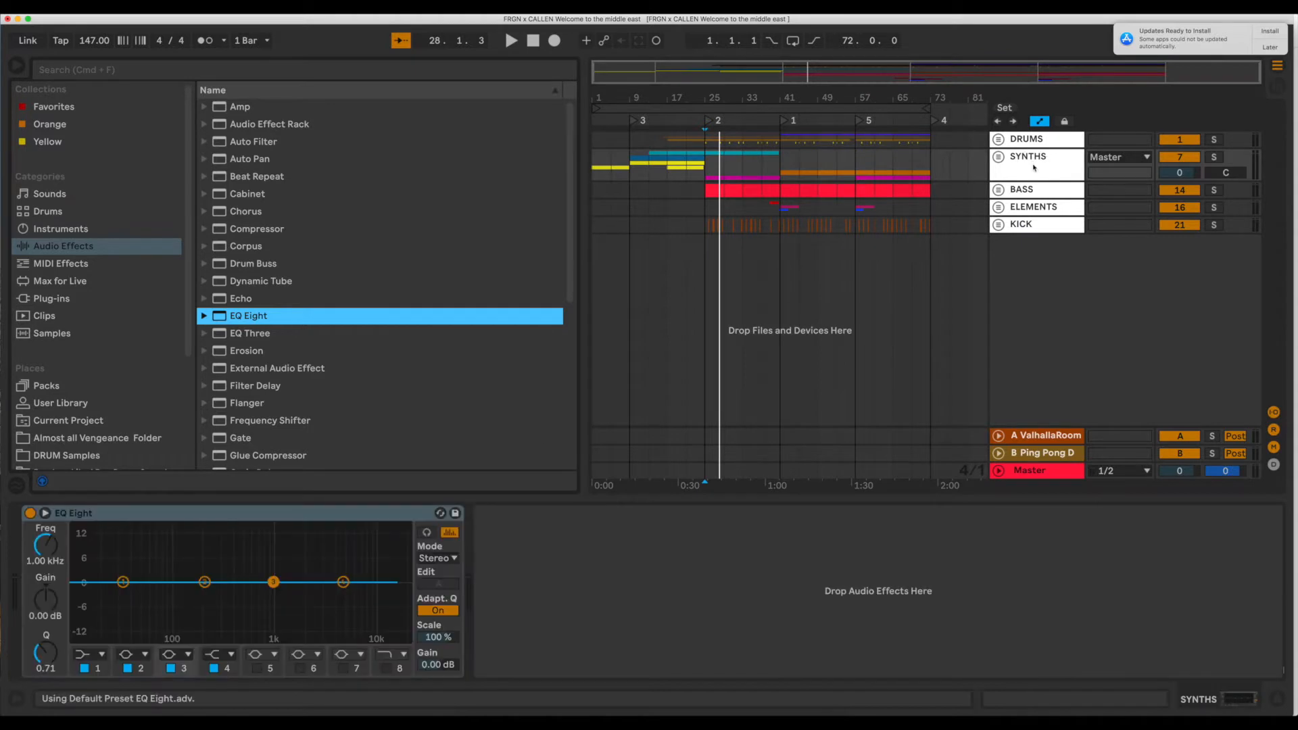
pyautogui.click(97, 655)
pyautogui.click(90, 556)
pyautogui.moveTo(123, 594); pyautogui.dragTo(195, 596)
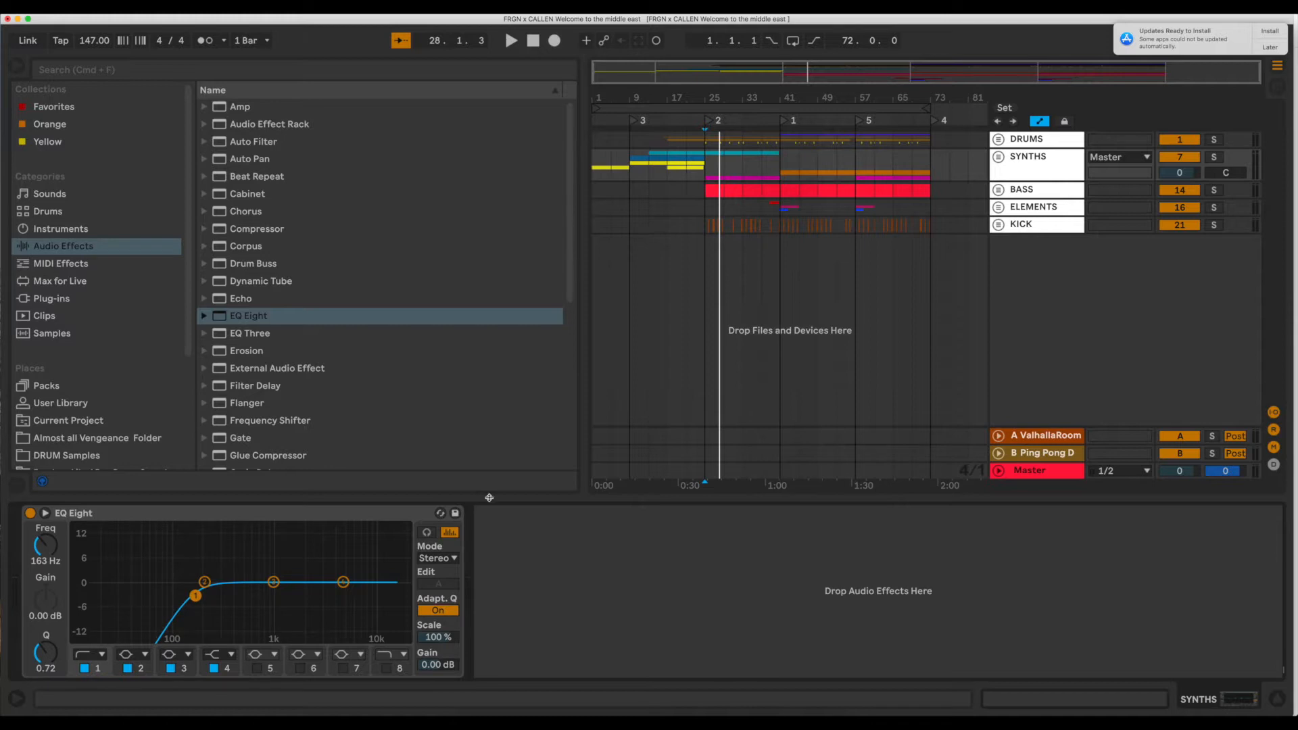
# Add EQ Eight to the DRUMS group and set band 1 as a low-cut filter at about 190 Hz.
pyautogui.press('Up')
pyautogui.moveTo(225, 324); pyautogui.dragTo(1017, 138)
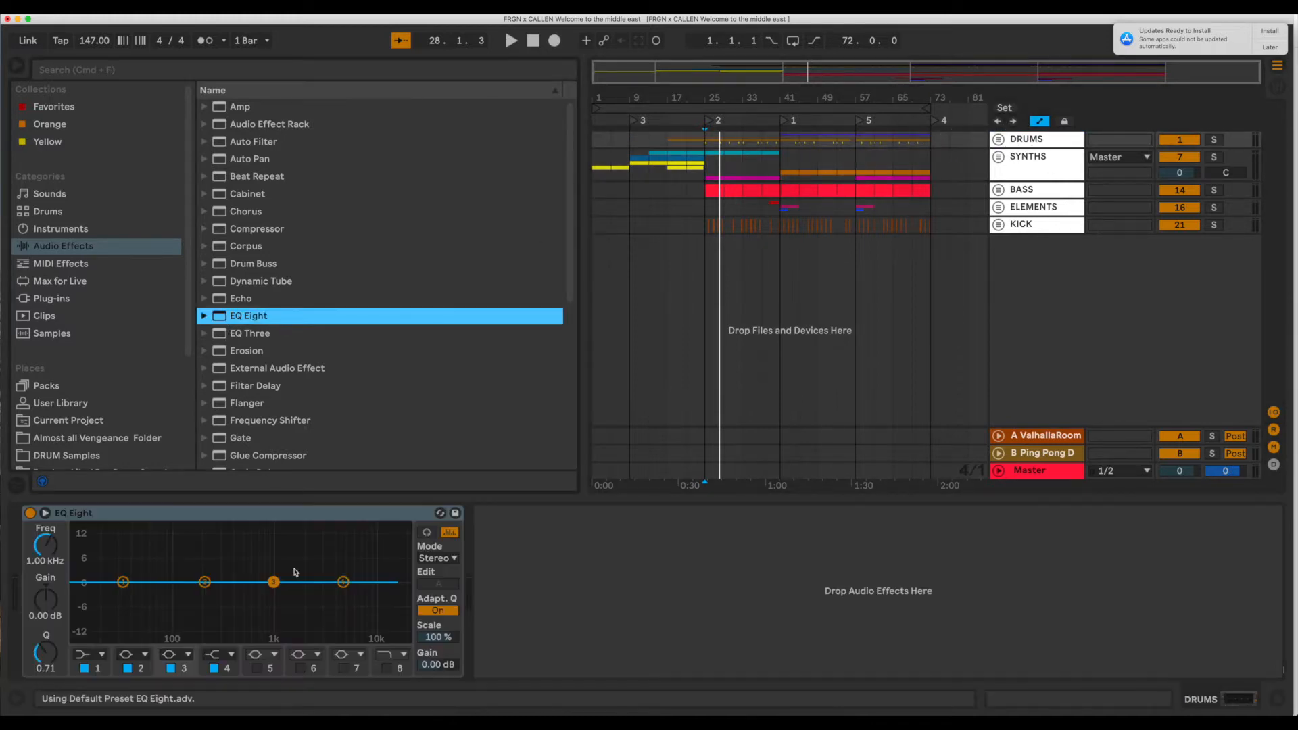
pyautogui.click(91, 655)
pyautogui.click(90, 558)
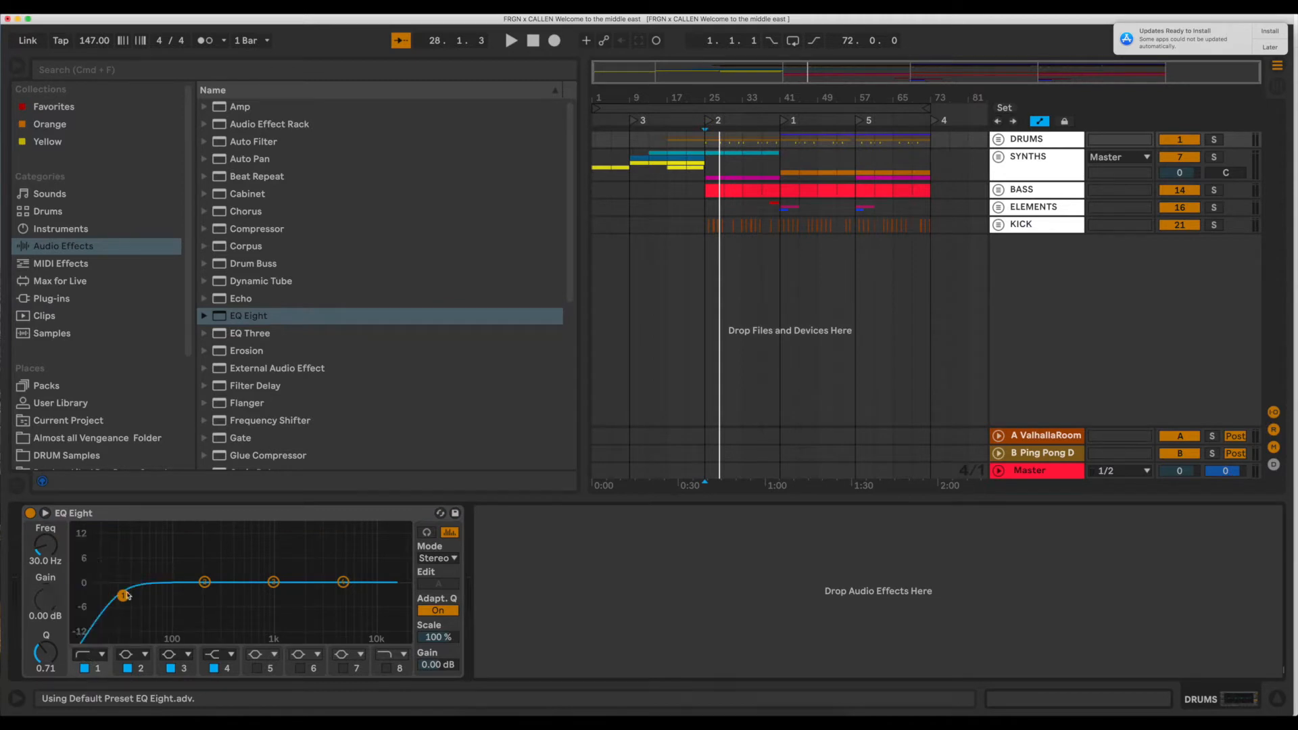
pyautogui.moveTo(123, 595); pyautogui.dragTo(201, 595)
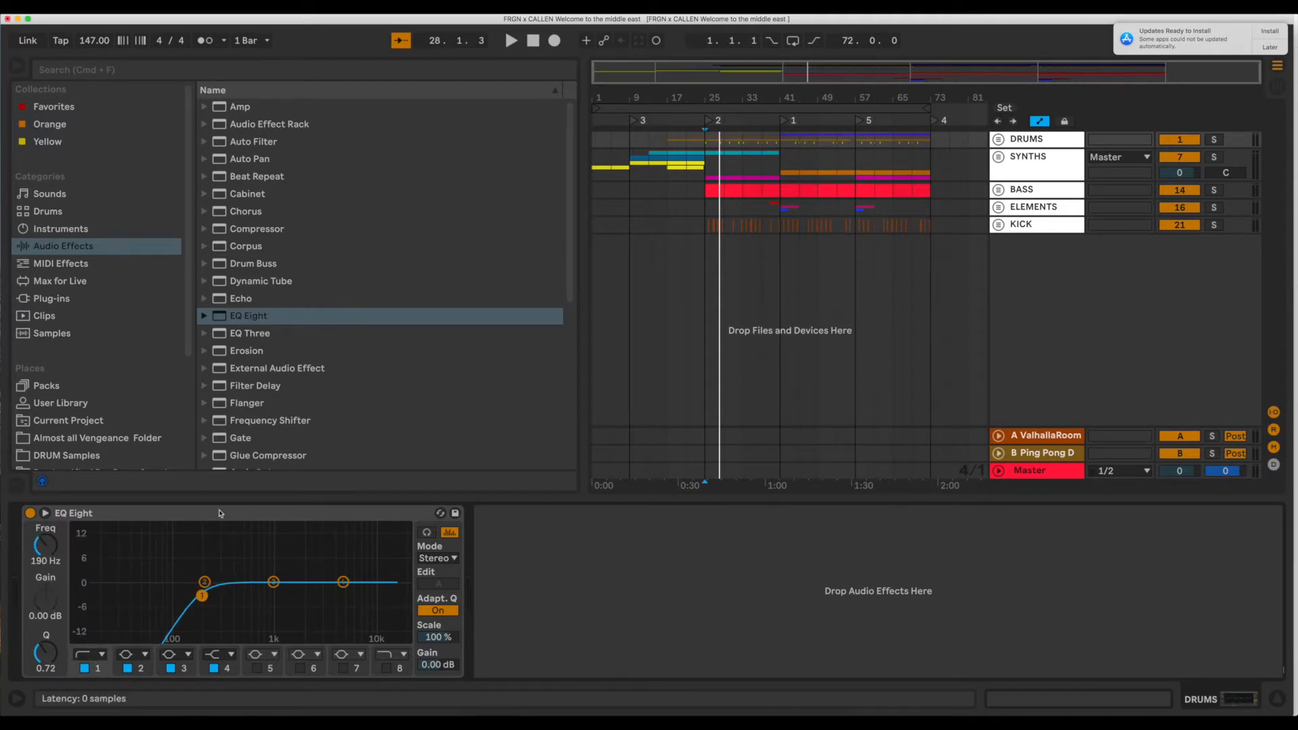
pyautogui.click(275, 509)
# Expand the KICK group and turn on the Audio Effect Rack of the 50 dre kick track.
pyautogui.click(999, 224)
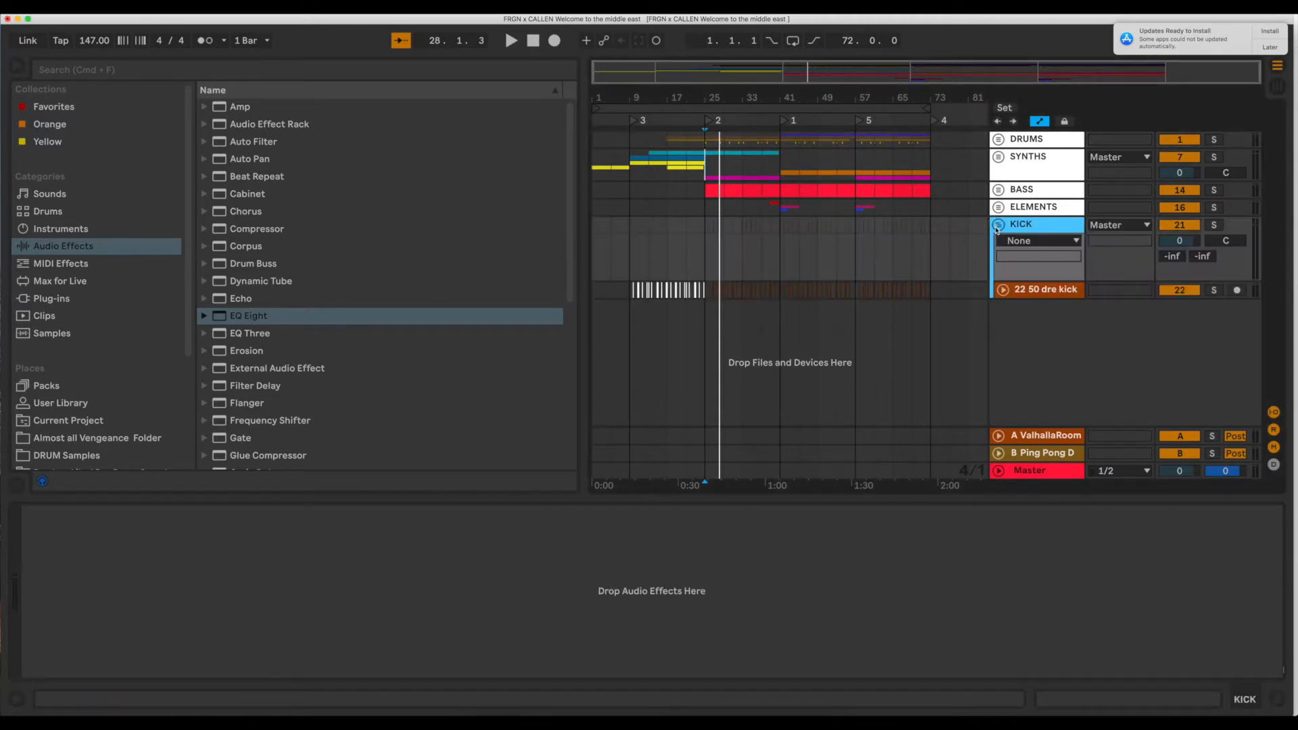
pyautogui.click(1028, 292)
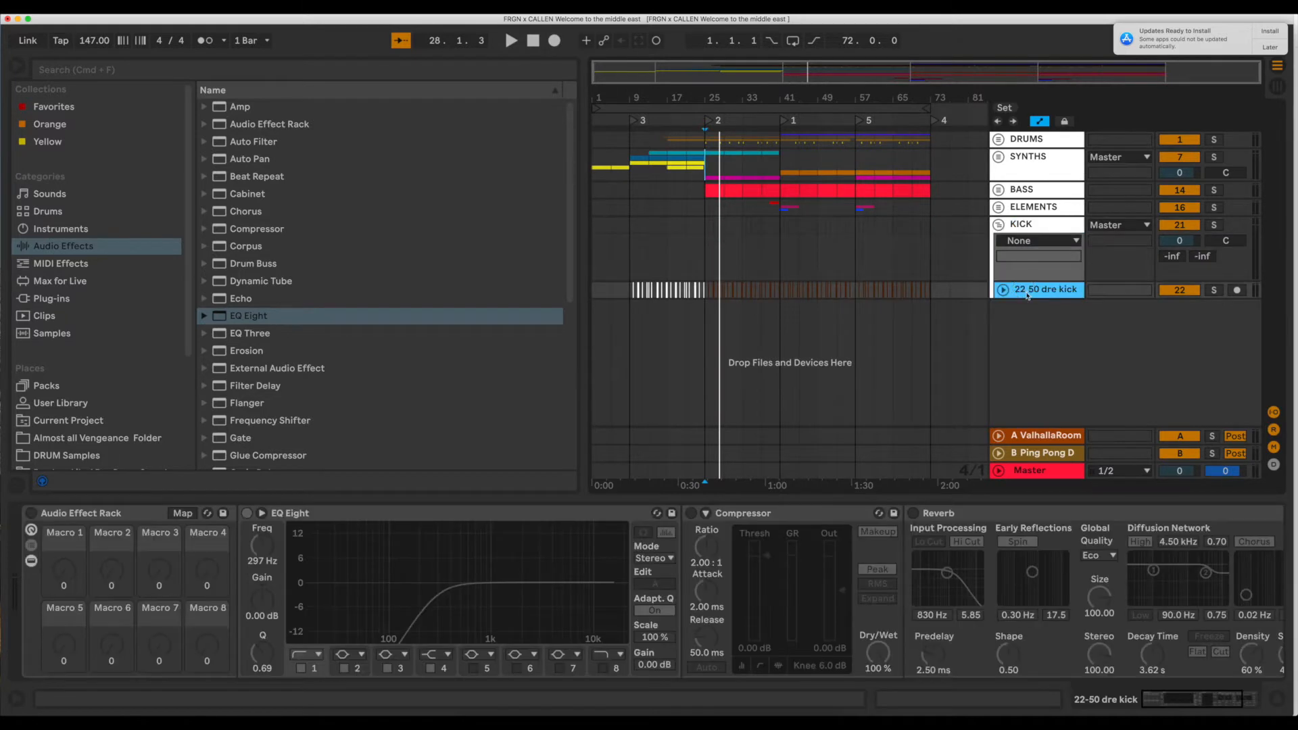
pyautogui.click(1022, 225)
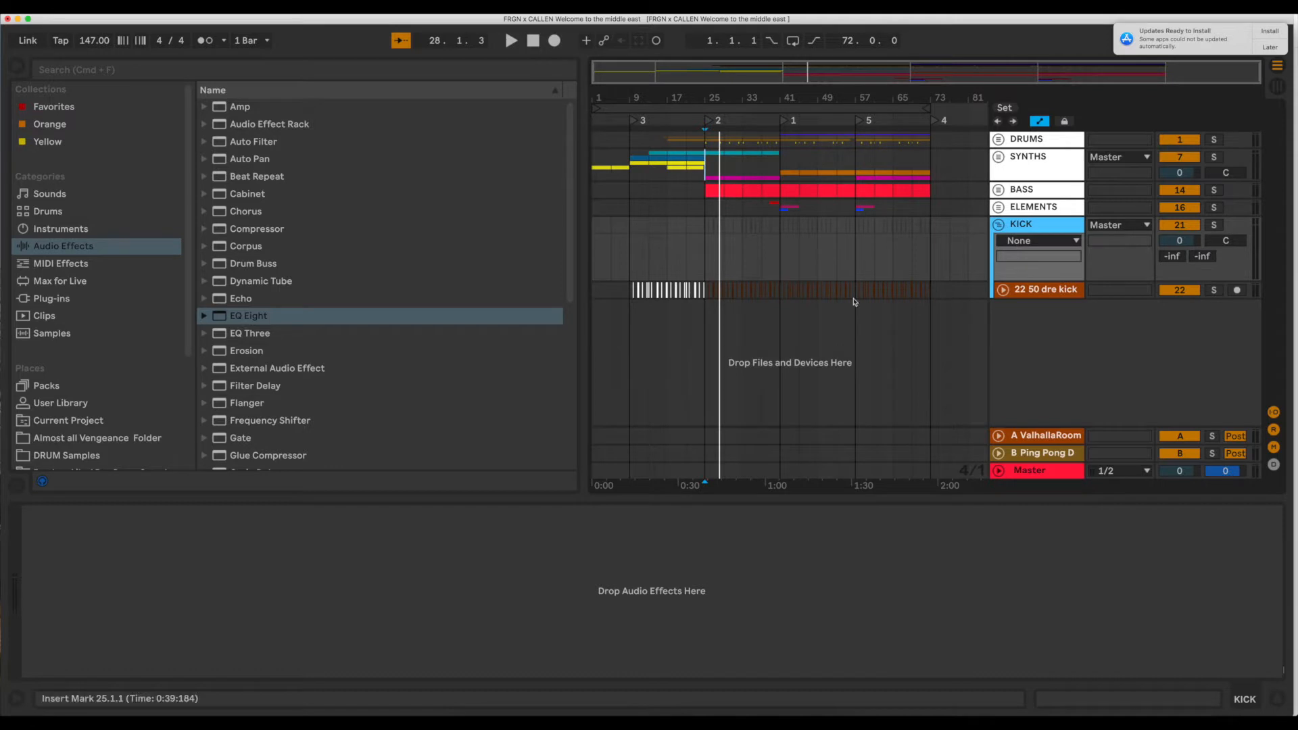
pyautogui.click(1034, 289)
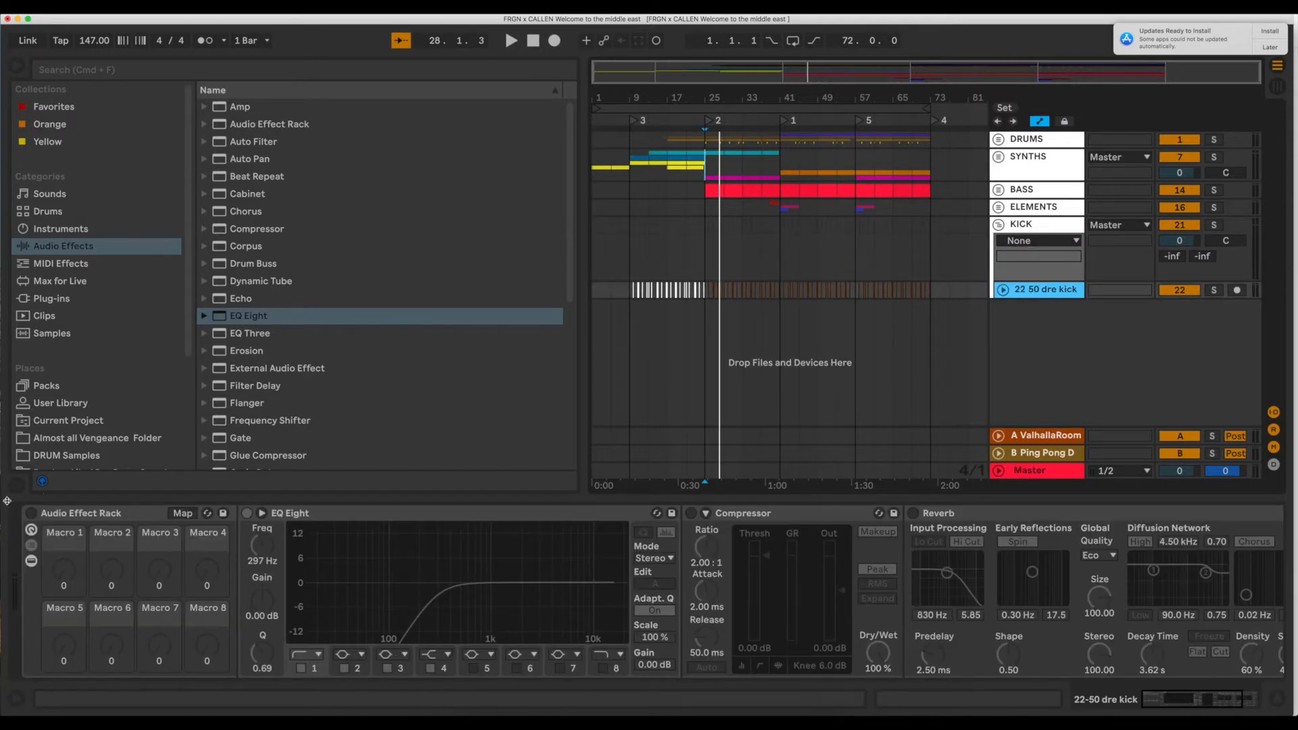
pyautogui.click(31, 515)
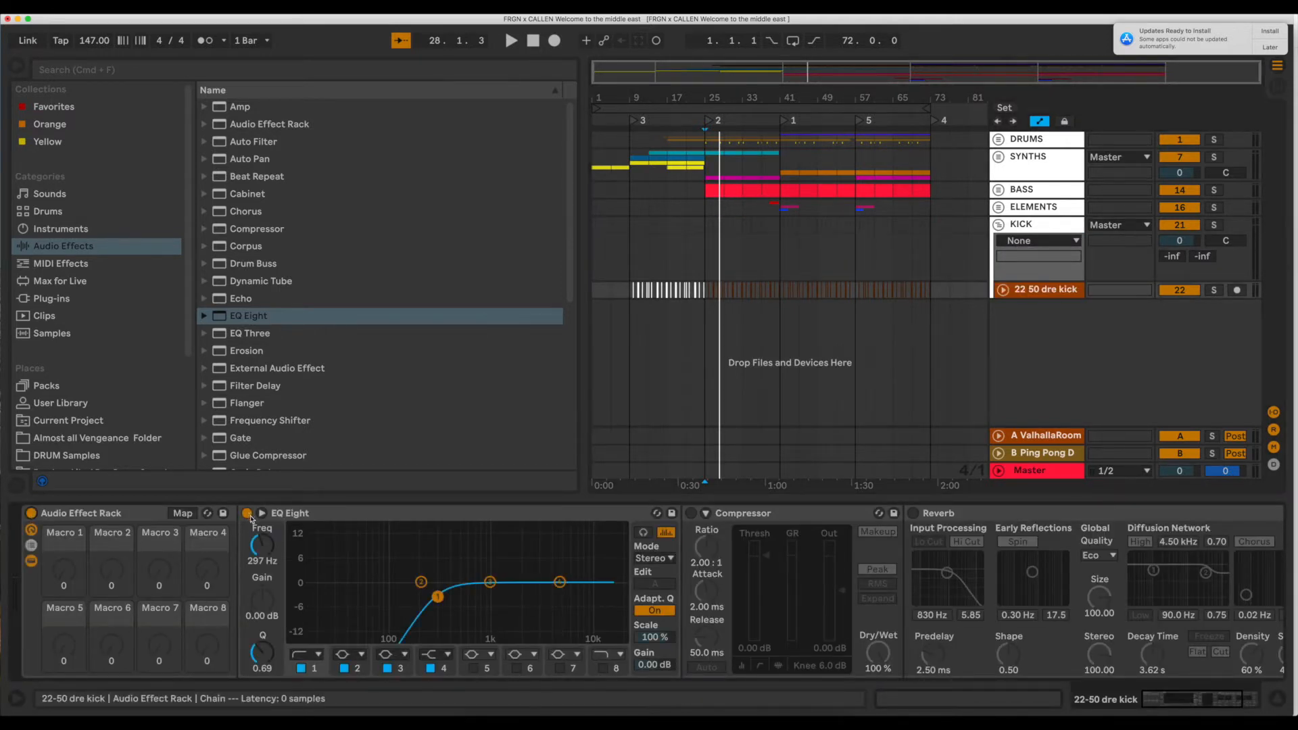
# Add the Spectrum analyzer to the 50 dre kick track after its existing effects.
pyautogui.hscroll(5, 251, 517)
pyautogui.scroll(-5, 222, 320)
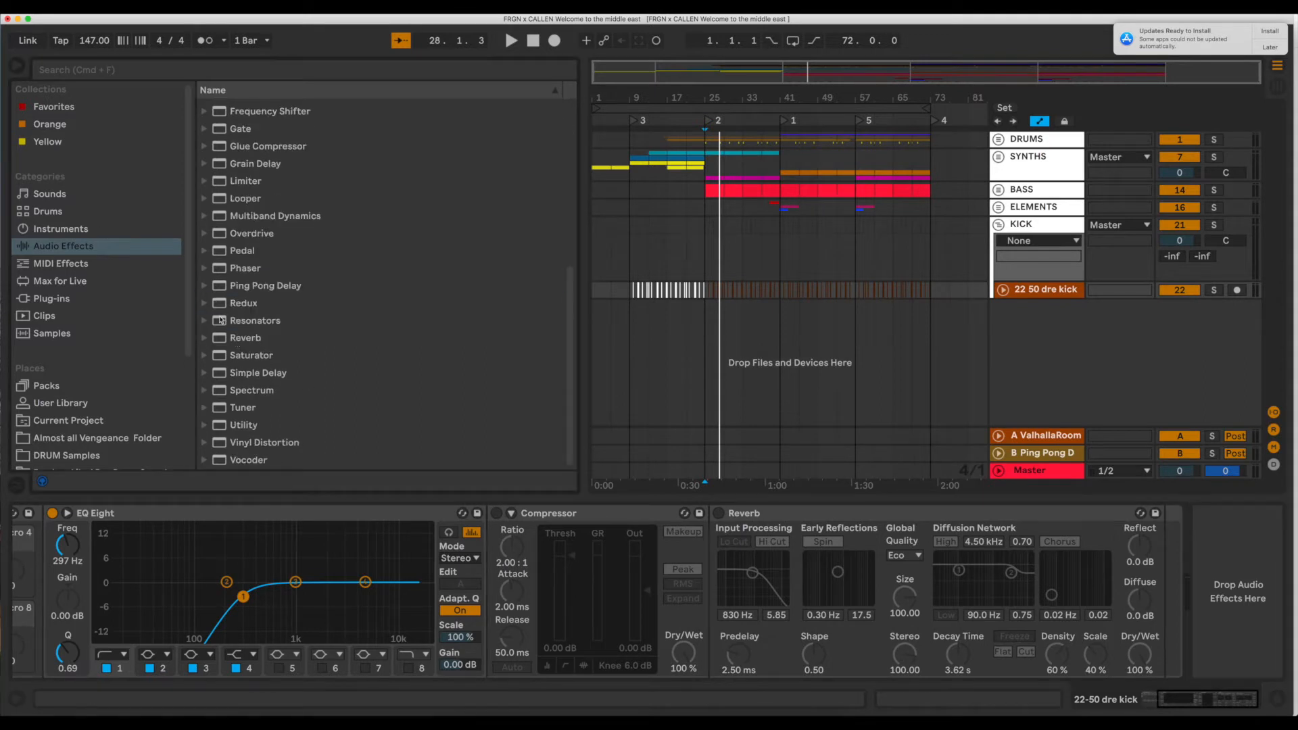
pyautogui.moveTo(224, 393); pyautogui.dragTo(1048, 291)
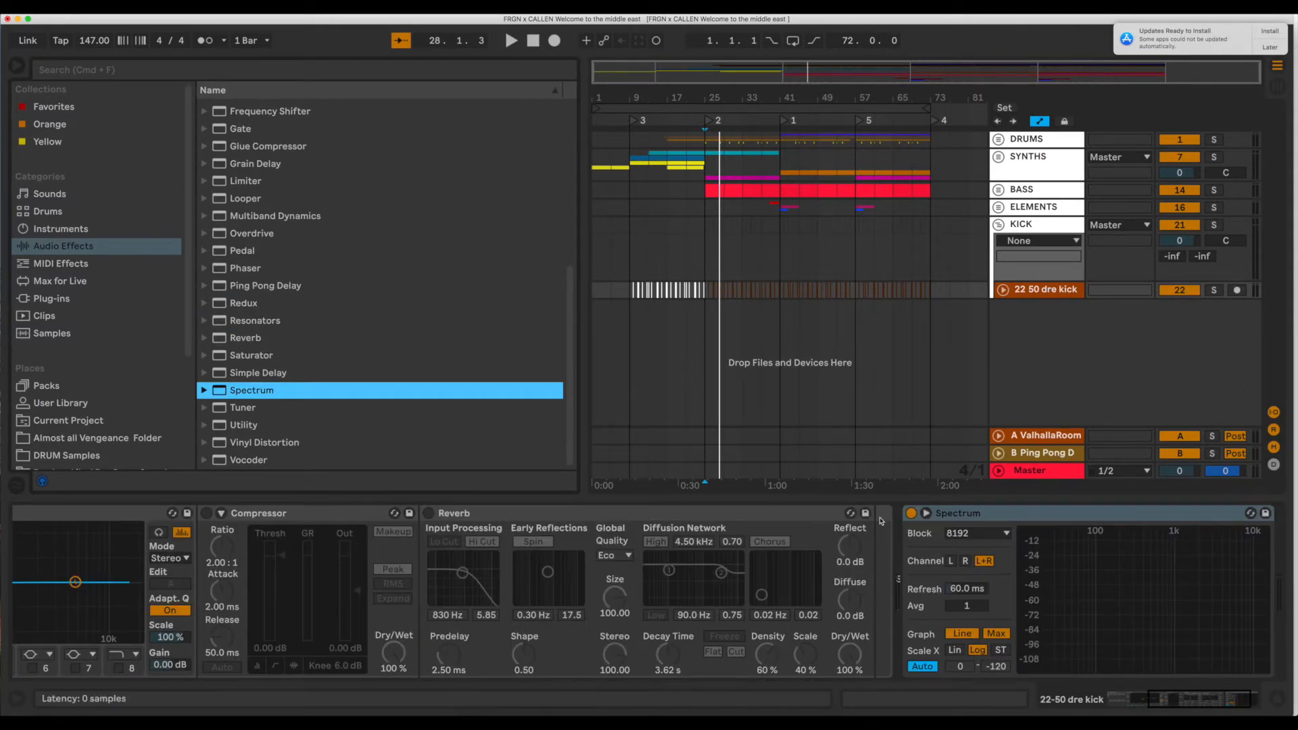
# Turn off the kick track's Audio Effect Rack and play from bar 25 to view the kick in Spectrum.
pyautogui.hscroll(-5, 187, 523)
pyautogui.click(32, 515)
pyautogui.hscroll(5, 606, 526)
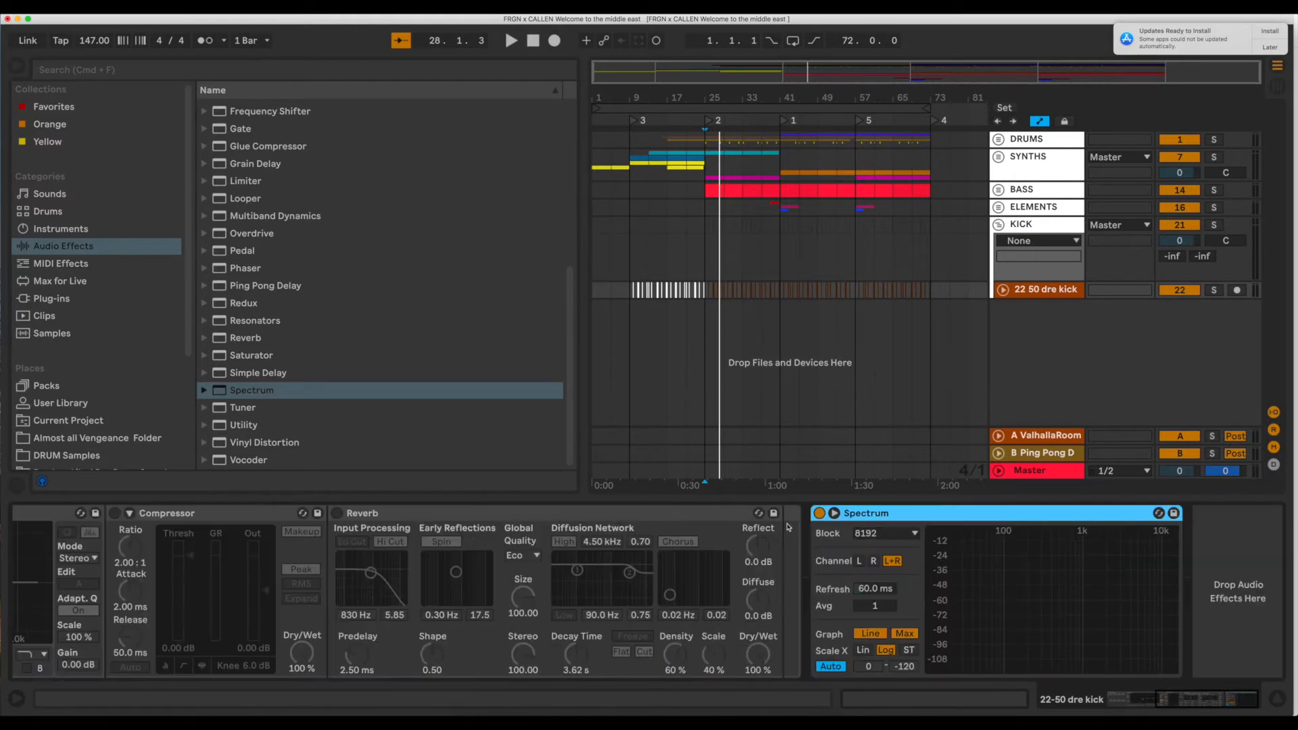
pyautogui.click(1019, 290)
pyautogui.press('space')
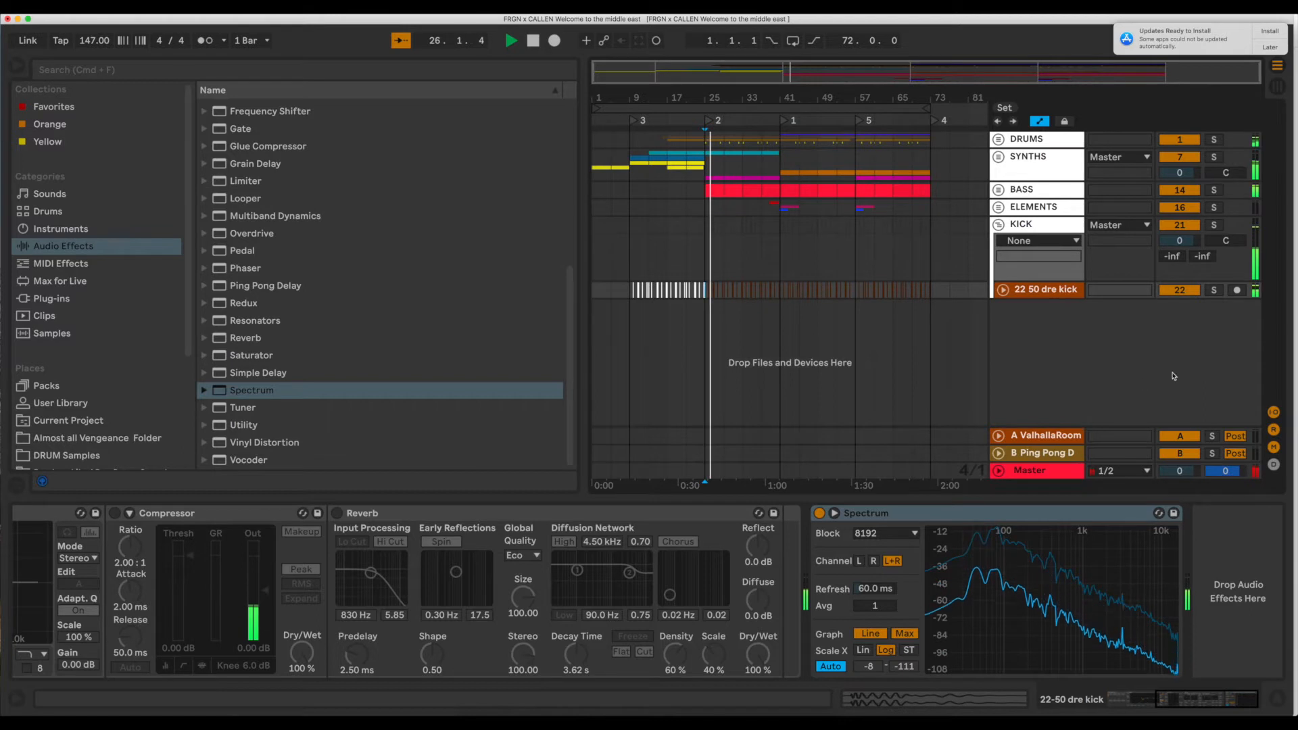
# Solo the 50 dre kick track and lower its EQ Eight band 1 low-cut to about 90 Hz.
pyautogui.moveTo(957, 565)
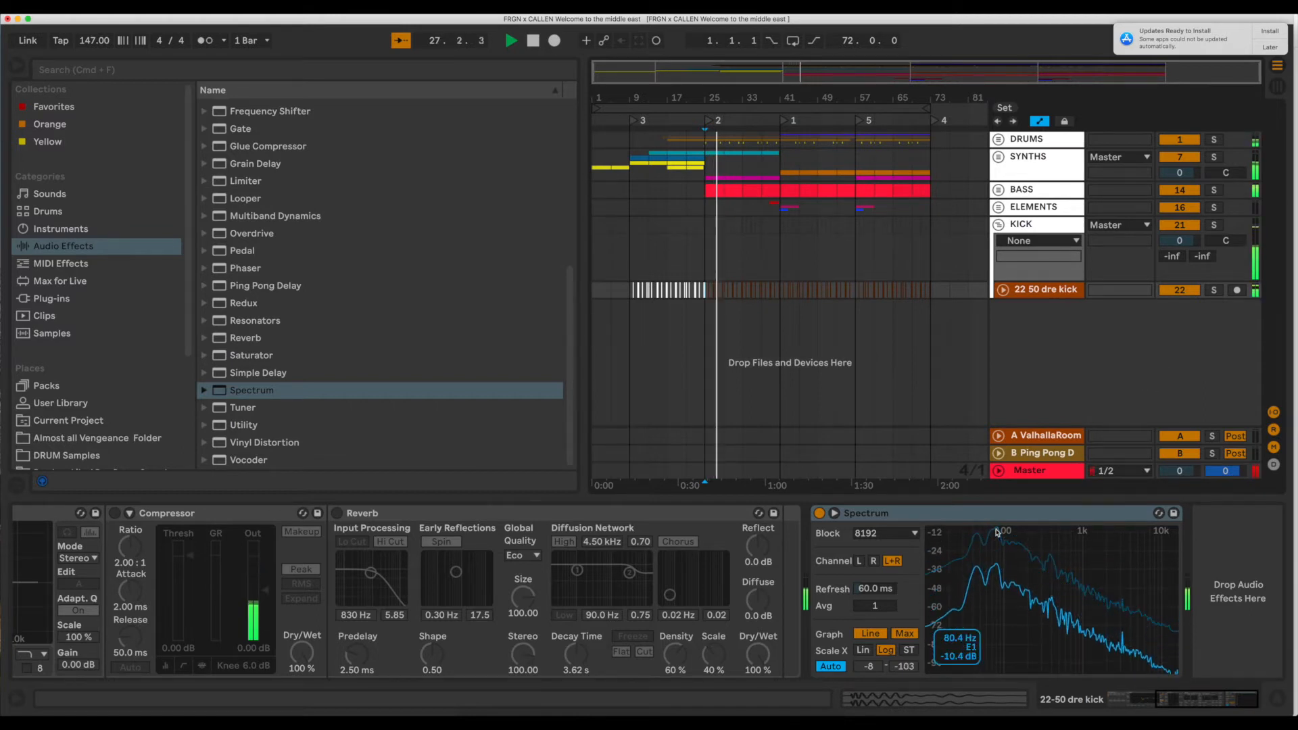
pyautogui.click(1214, 290)
pyautogui.click(1179, 291)
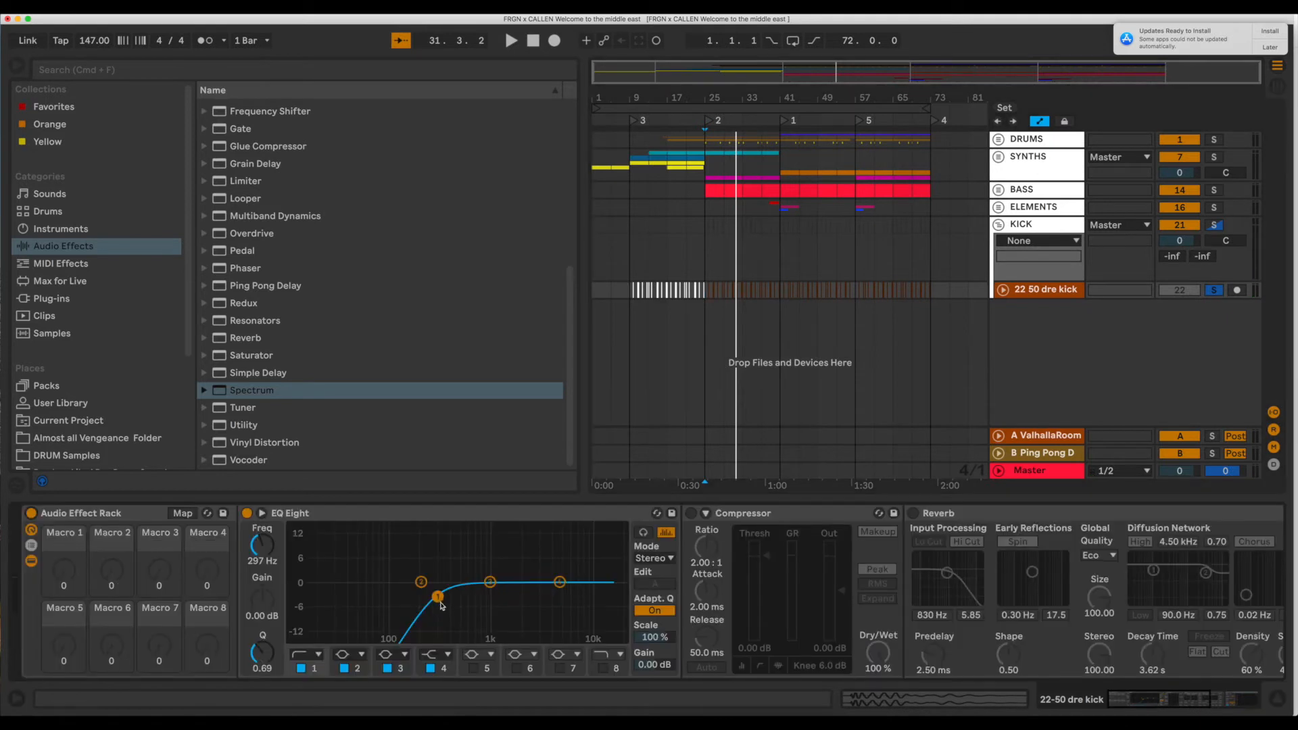
pyautogui.press('space')
pyautogui.moveTo(440, 605); pyautogui.dragTo(390, 593)
# Examine the kick's low-frequency peak in Spectrum and set its EQ Eight band 1 low-cut to 95.8 Hz.
pyautogui.hscroll(10, 447, 595)
pyautogui.press('space')
pyautogui.moveTo(998, 542)
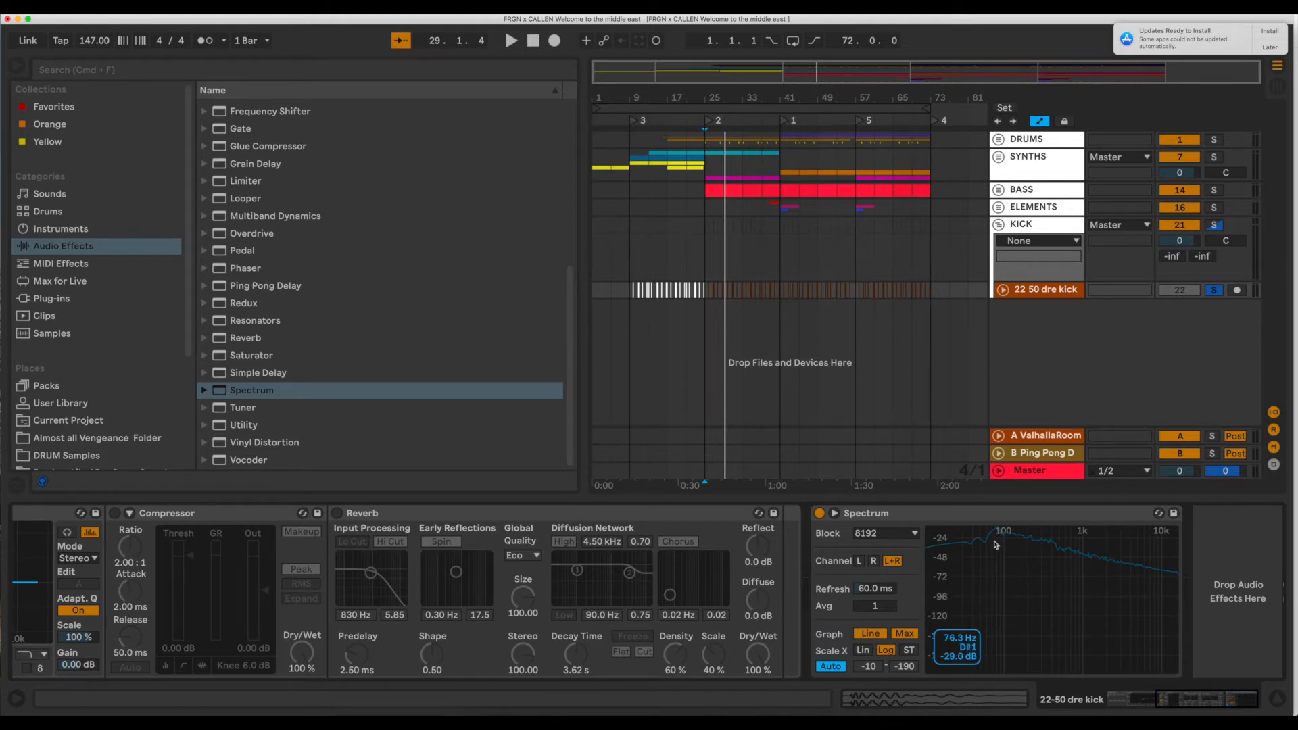
pyautogui.hscroll(-5, 990, 548)
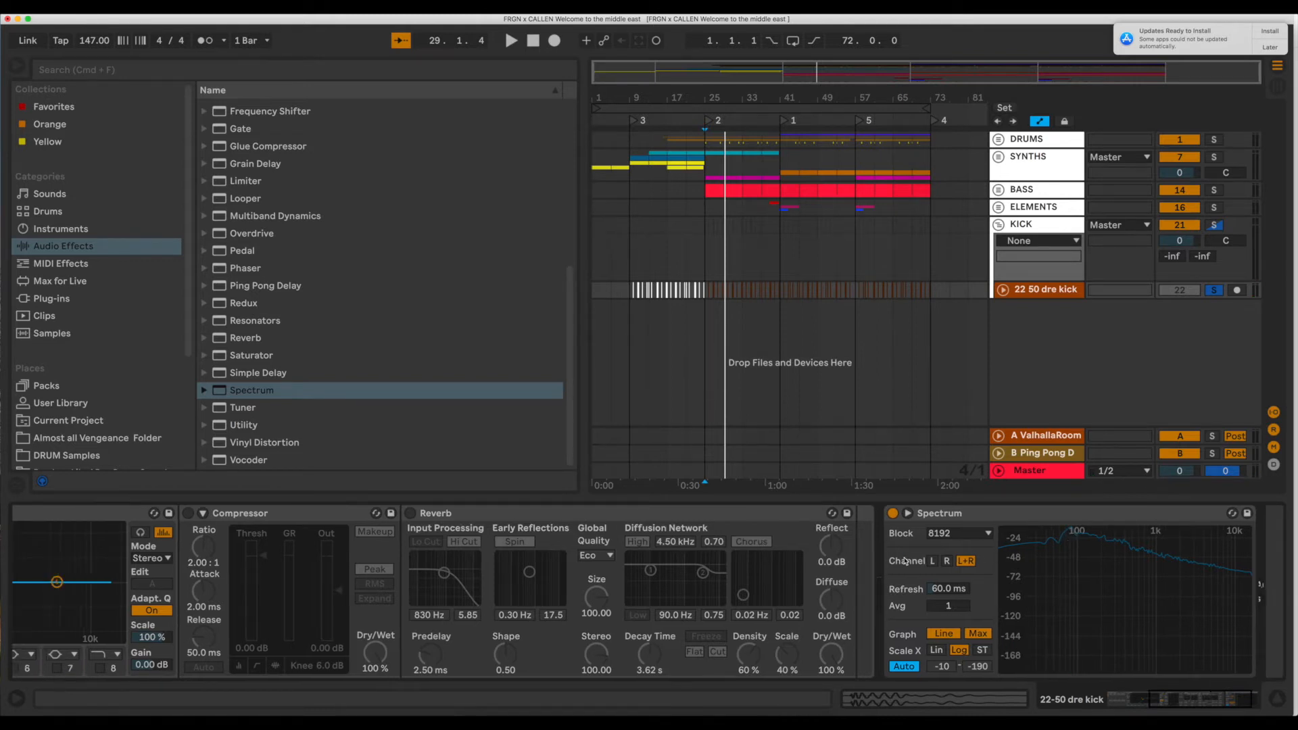
pyautogui.hscroll(2, 1181, 533)
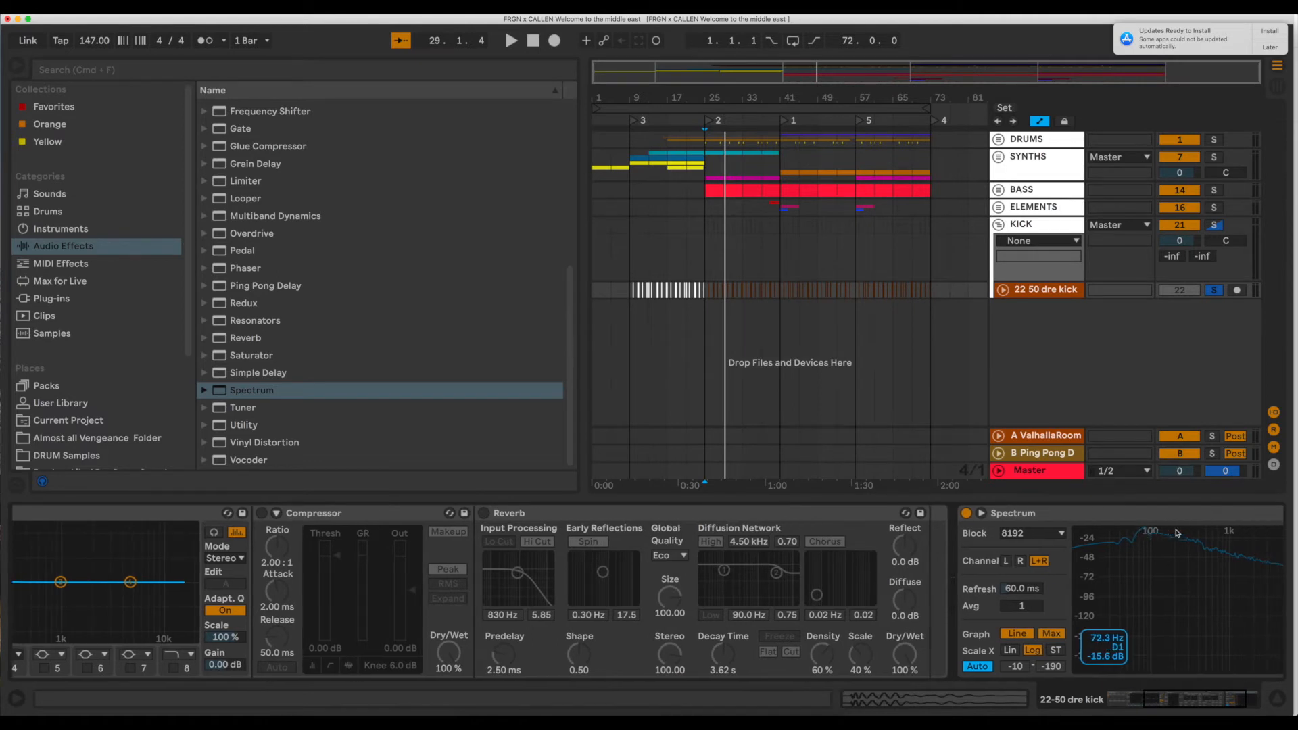
pyautogui.hscroll(-10, 915, 564)
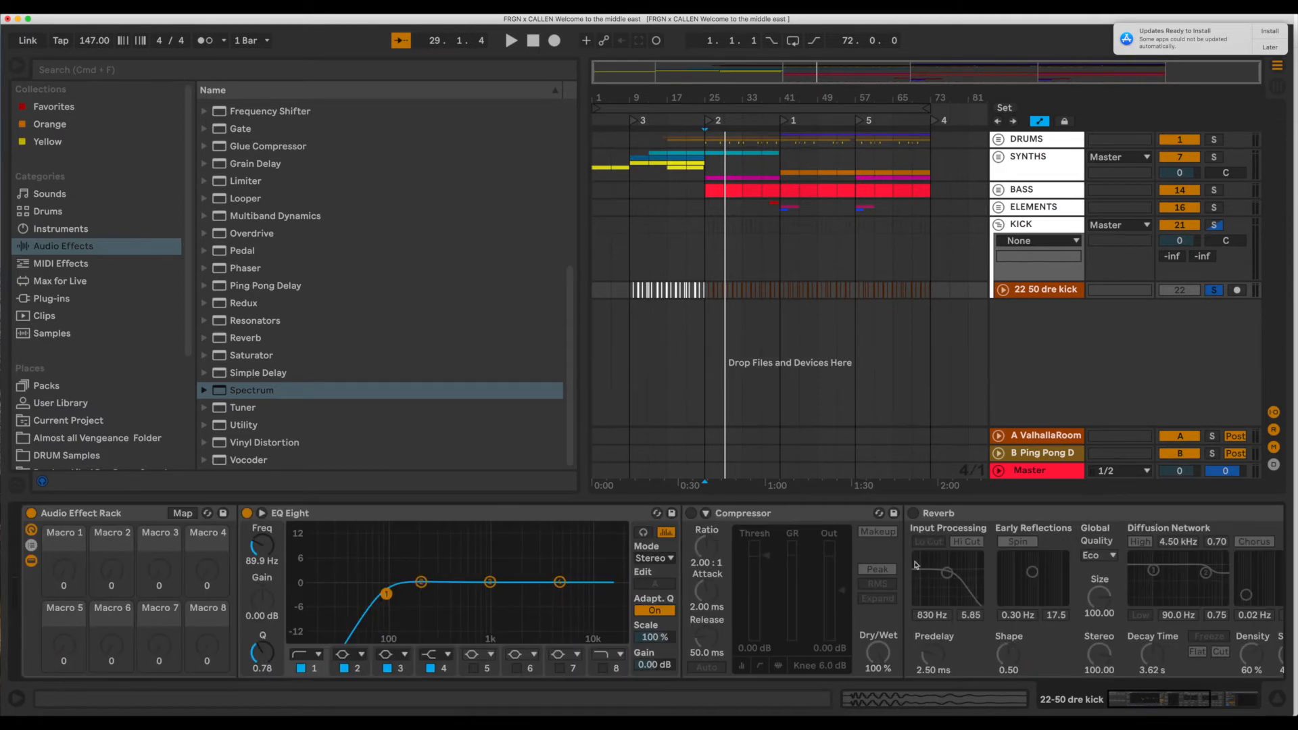
pyautogui.moveTo(387, 593); pyautogui.dragTo(390, 593)
# Play from bar 25 with the BASS group soloed alongside the kick and show the BASS group's EQ Eight.
pyautogui.press('space')
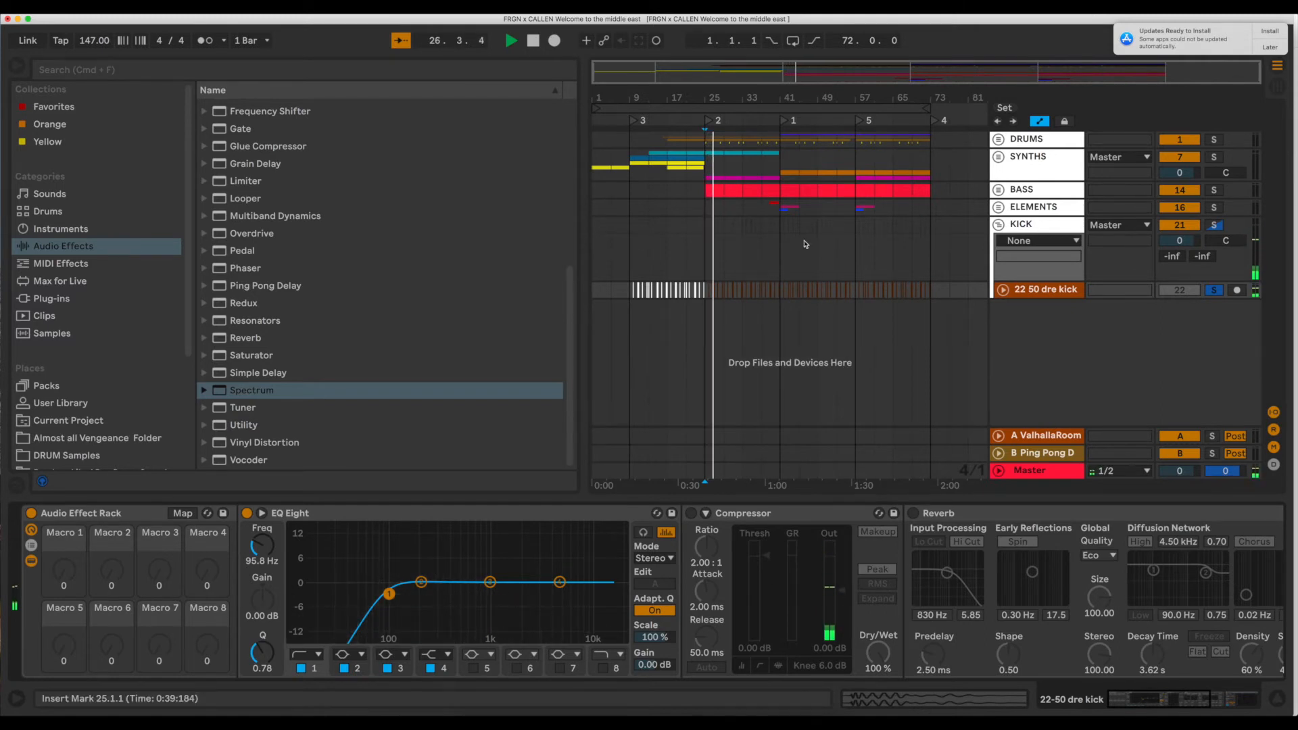
pyautogui.click(1213, 190)
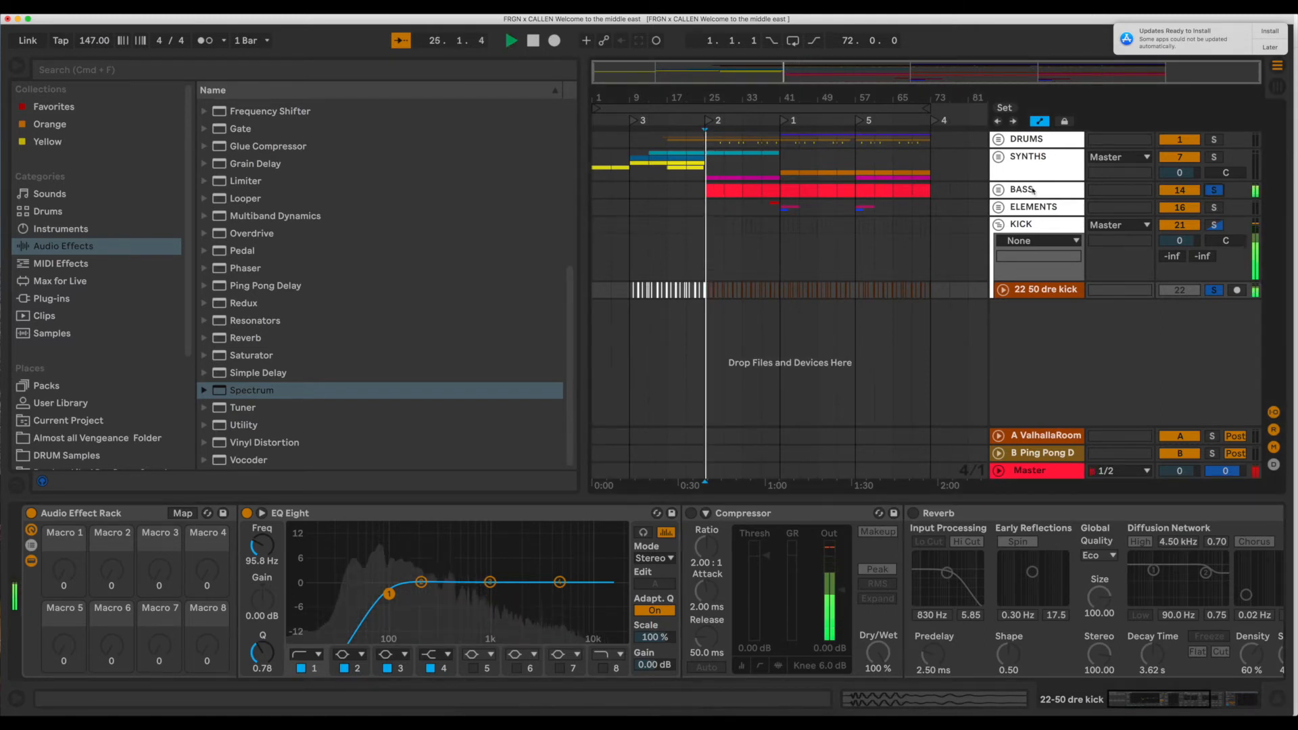
pyautogui.click(1032, 190)
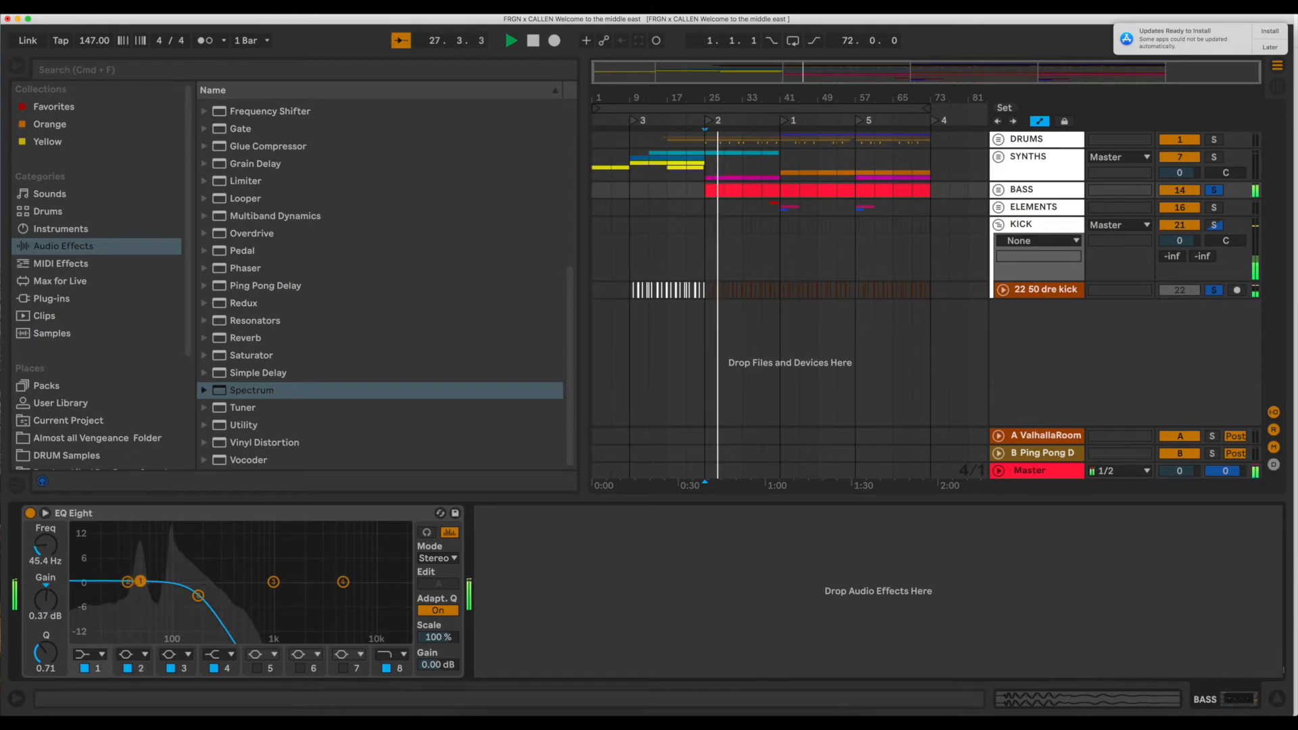
# Change band 1 of the BASS group's EQ Eight to a bell and cut -4.83 dB at 48.4 Hz.
pyautogui.click(91, 654)
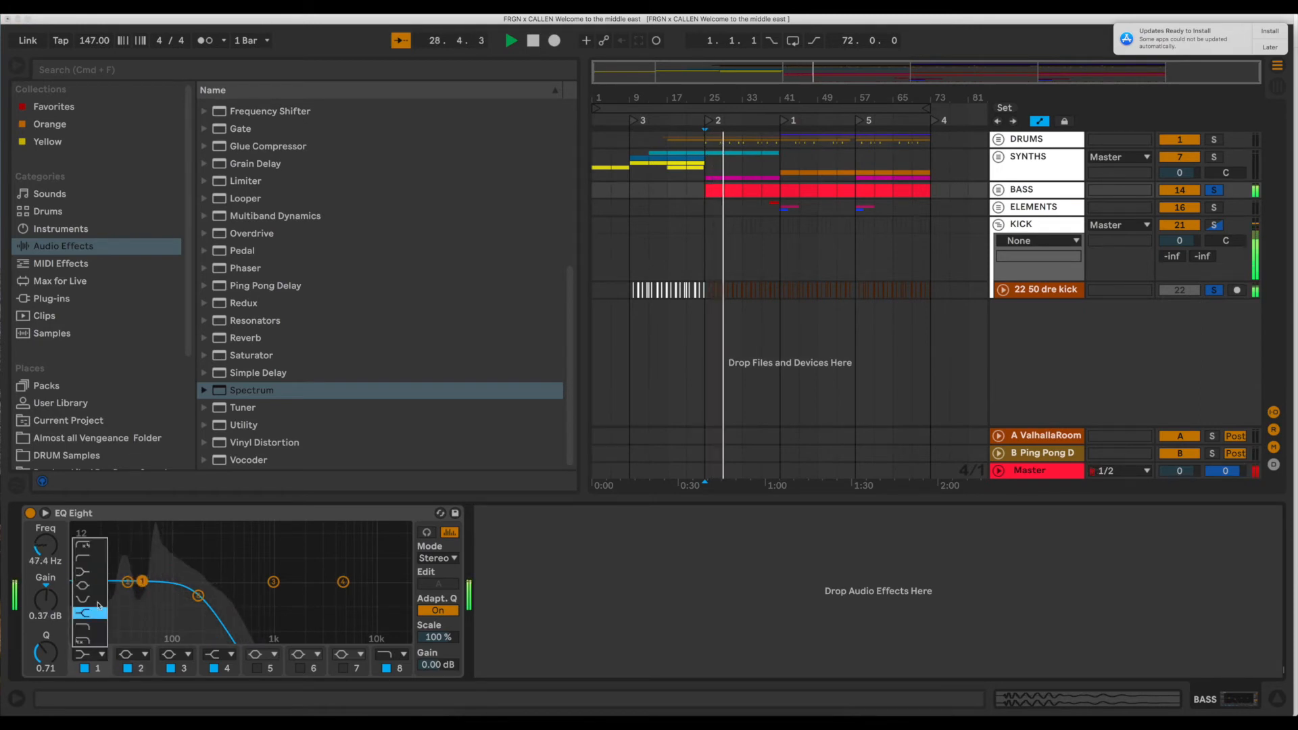
pyautogui.click(97, 587)
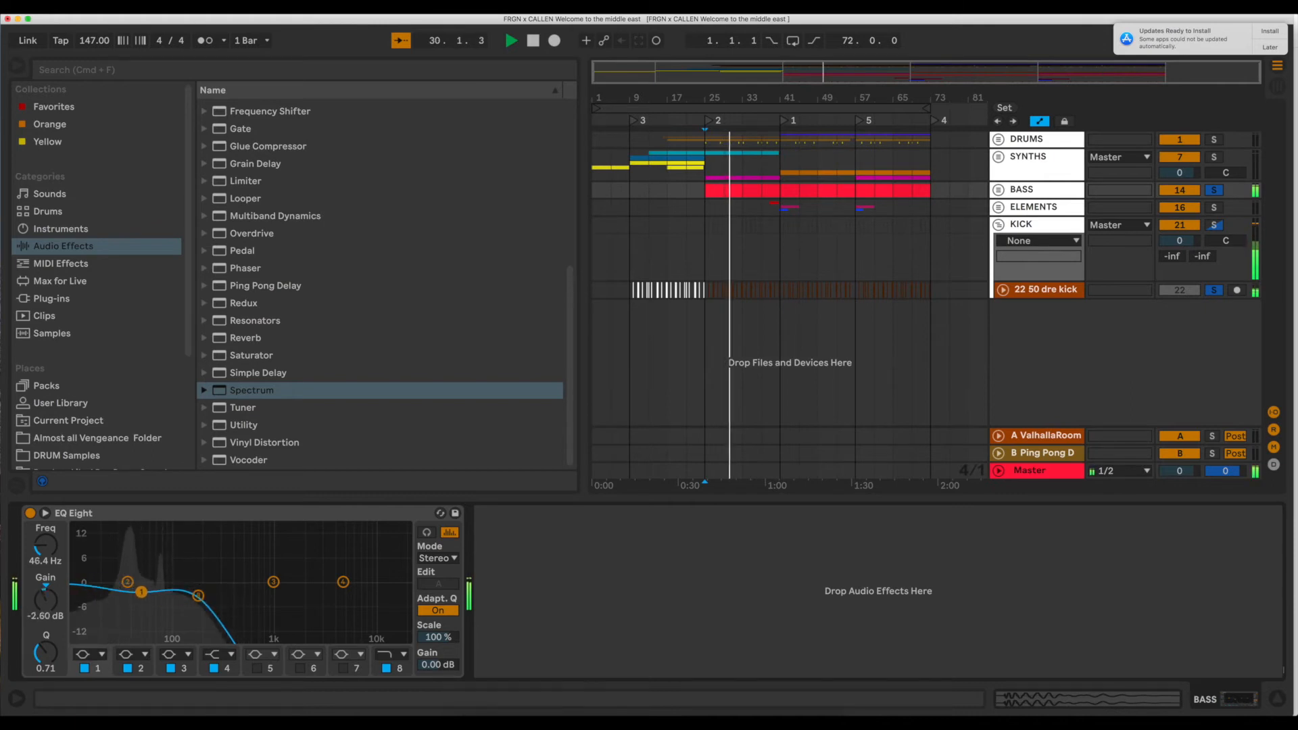
pyautogui.moveTo(141, 598); pyautogui.dragTo(143, 600)
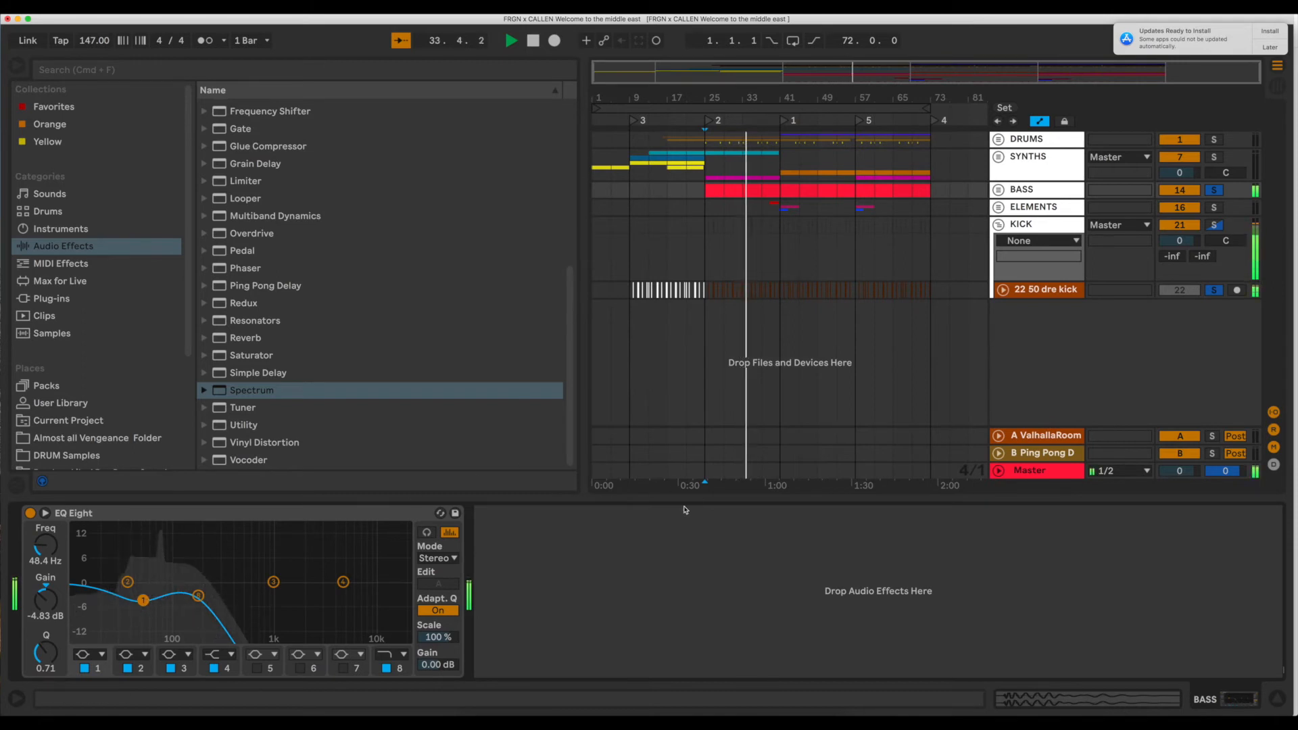
# Clear the kick and bass solos, stop playback and collapse the KICK group.
pyautogui.click(1216, 225)
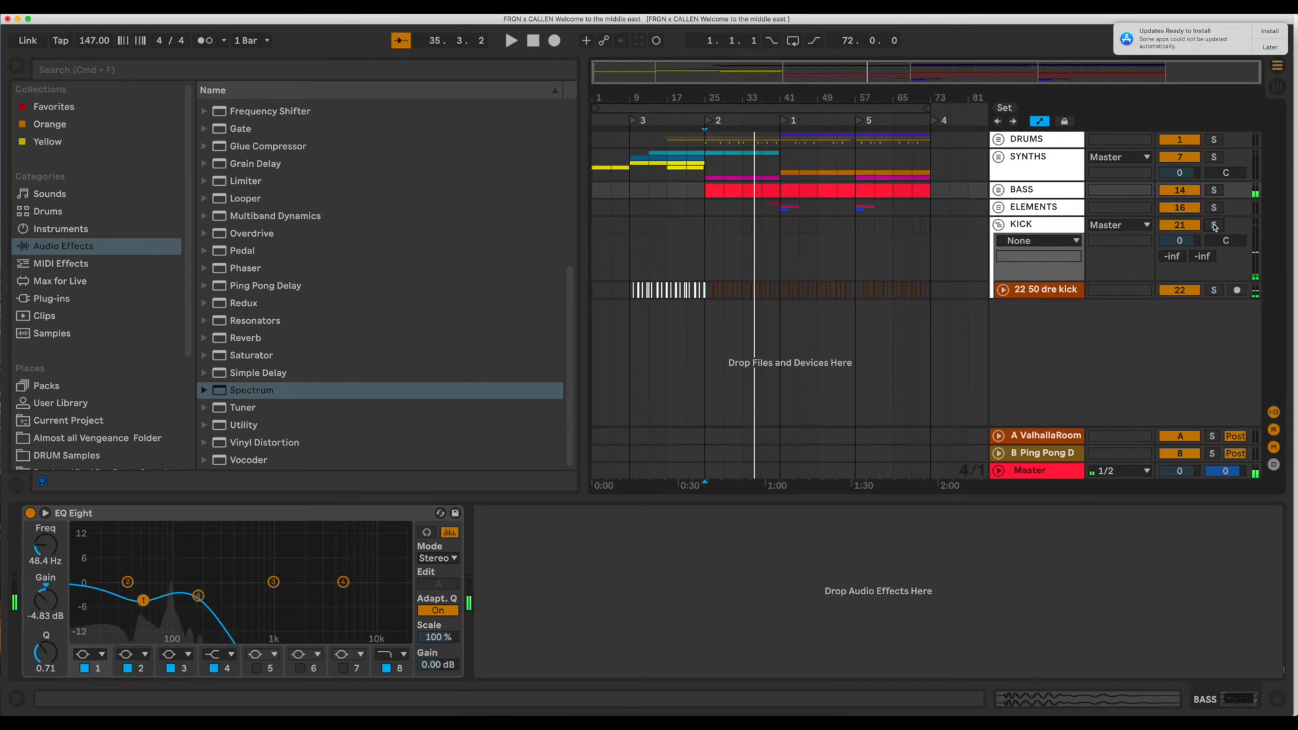
pyautogui.click(1007, 227)
pyautogui.click(1005, 227)
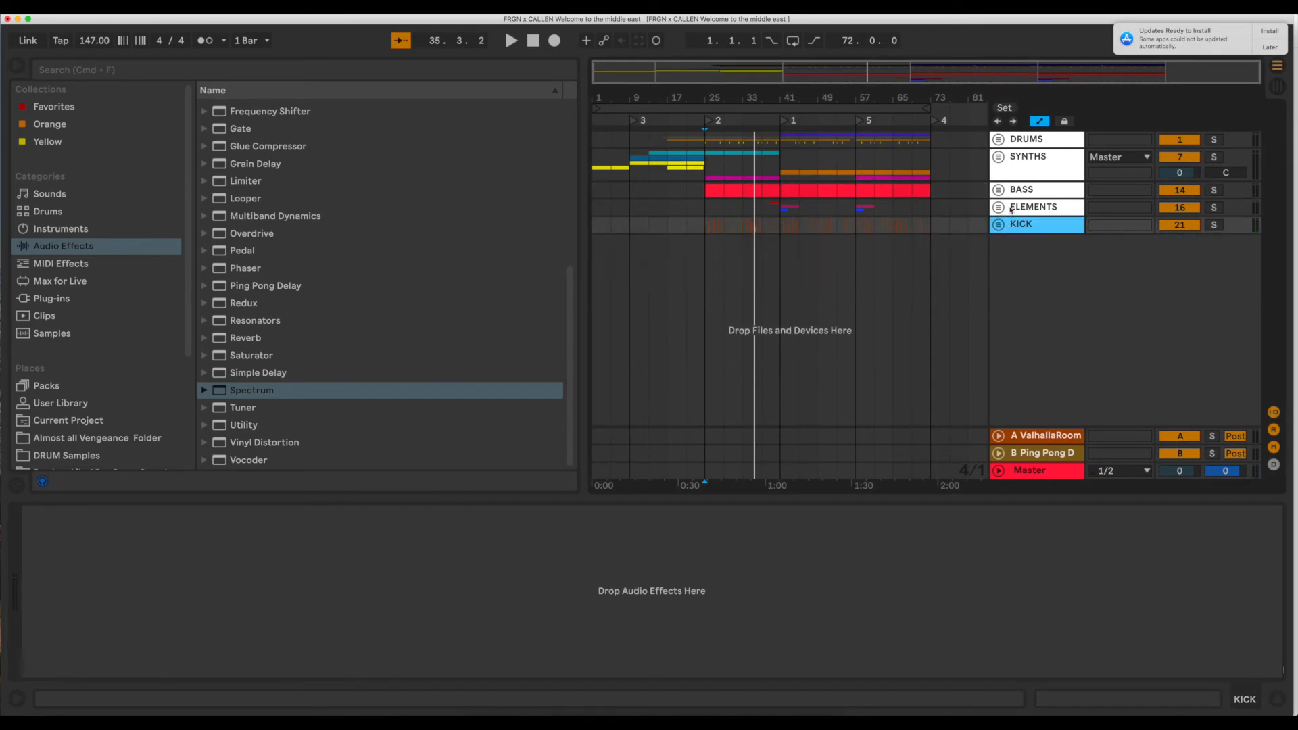
# Go through the five groups, select the Master track and check headroom in its LEVELS plug-in.
pyautogui.click(1003, 140)
pyautogui.click(1012, 159)
pyautogui.click(1017, 190)
pyautogui.click(1022, 208)
pyautogui.click(1027, 227)
pyautogui.click(1045, 477)
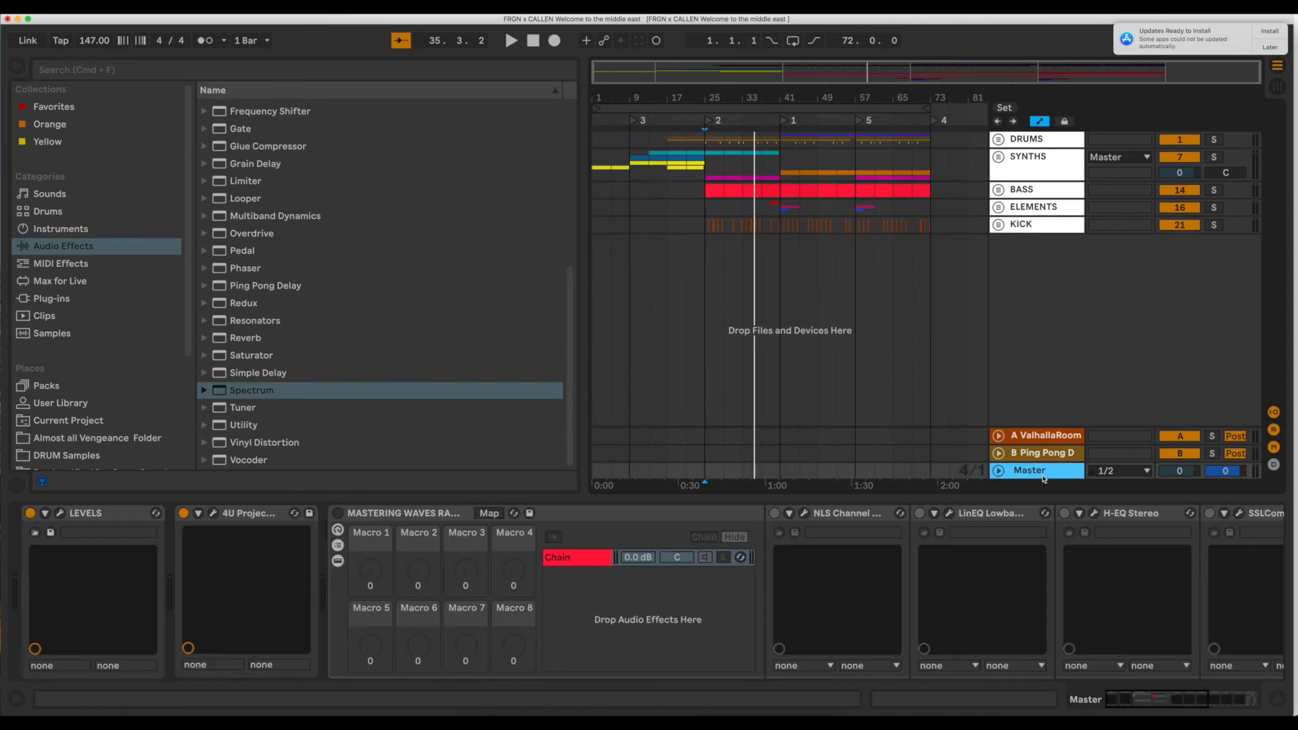
pyautogui.click(60, 514)
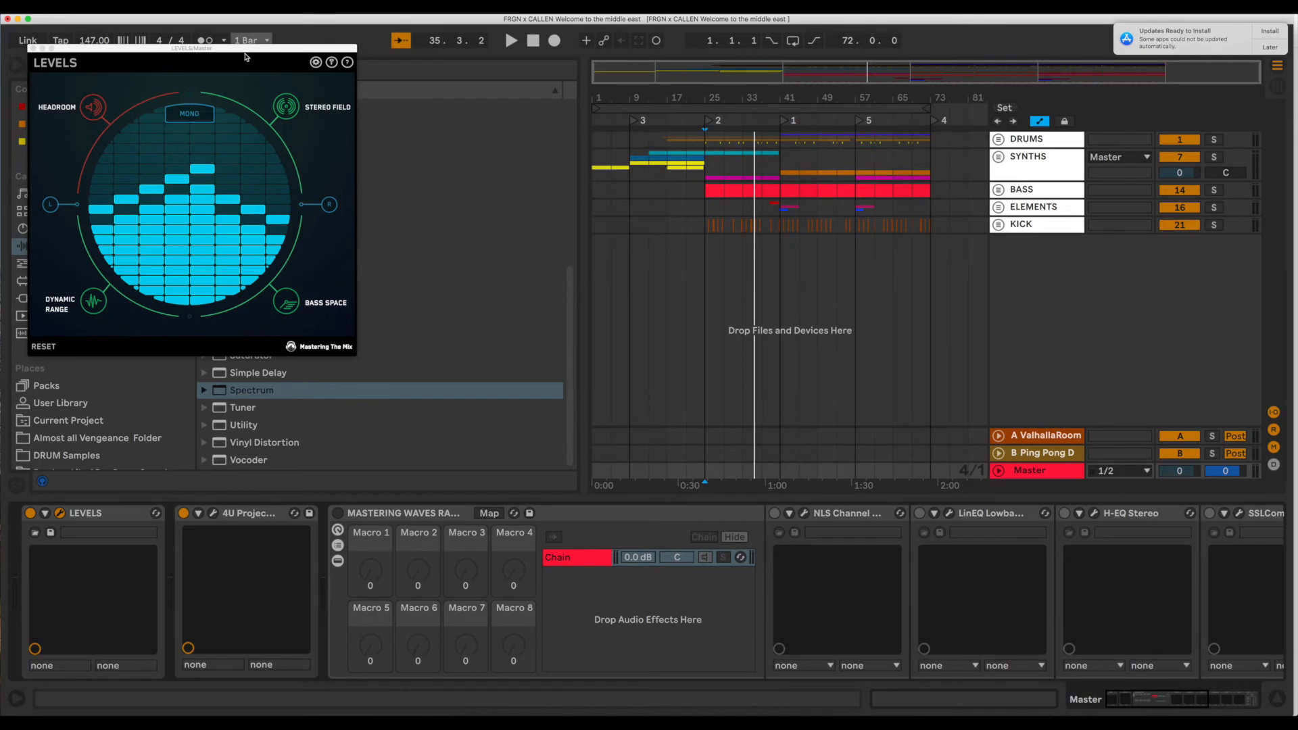
pyautogui.moveTo(247, 48); pyautogui.dragTo(402, 63)
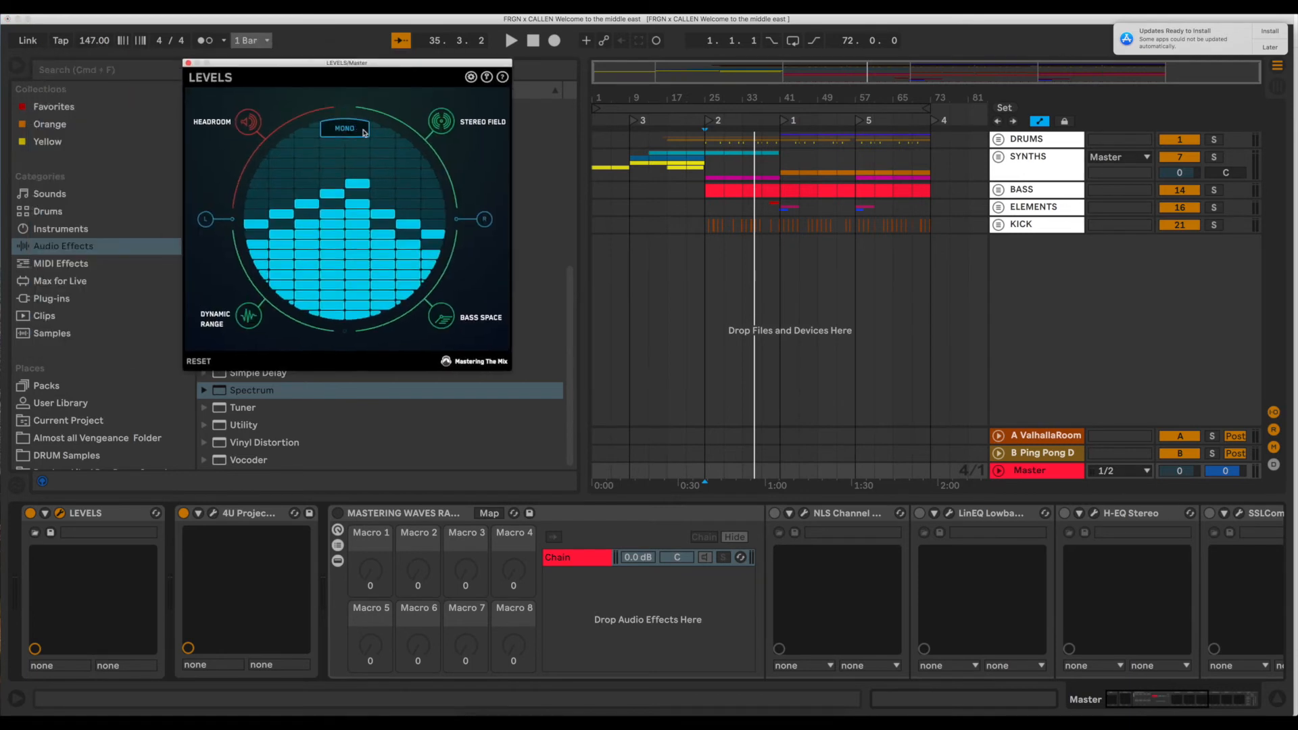
pyautogui.click(255, 125)
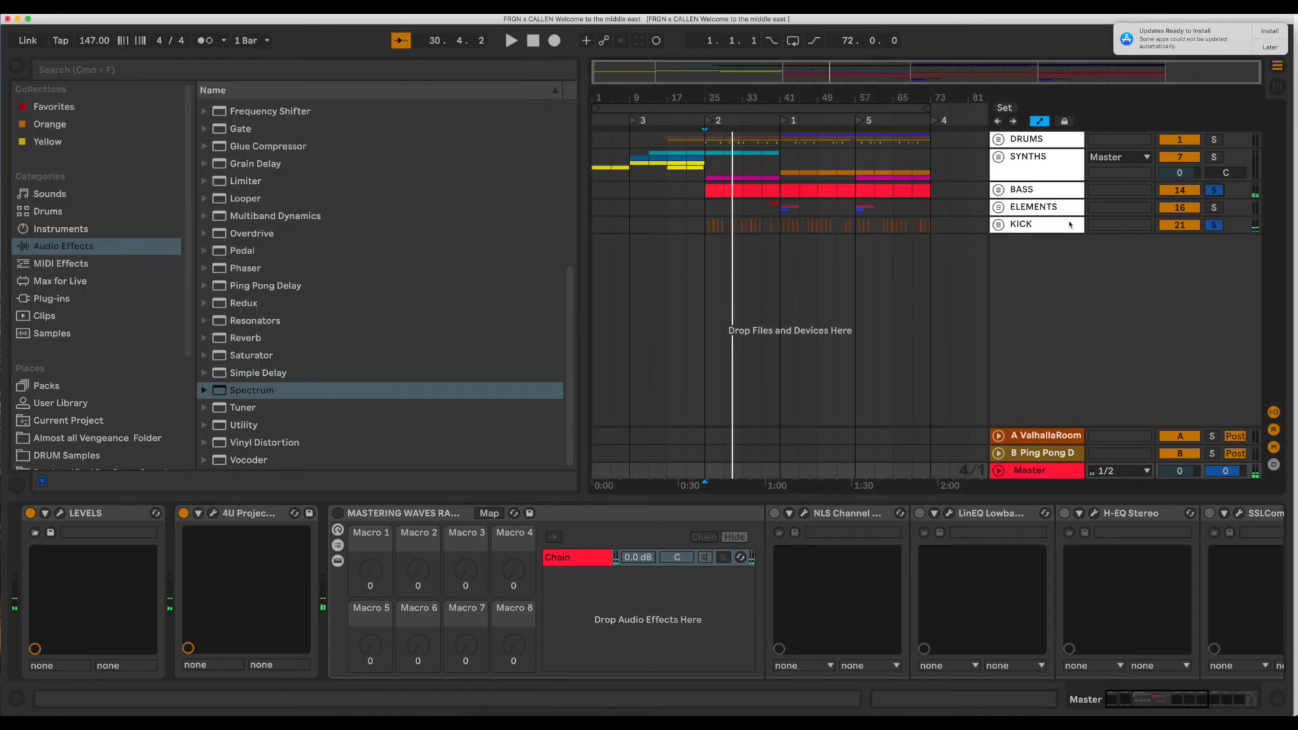
# Review the device chains of the KICK, ELEMENTS, BASS, SYNTHS and DRUMS groups in turn.
pyautogui.click(1068, 224)
pyautogui.click(1060, 207)
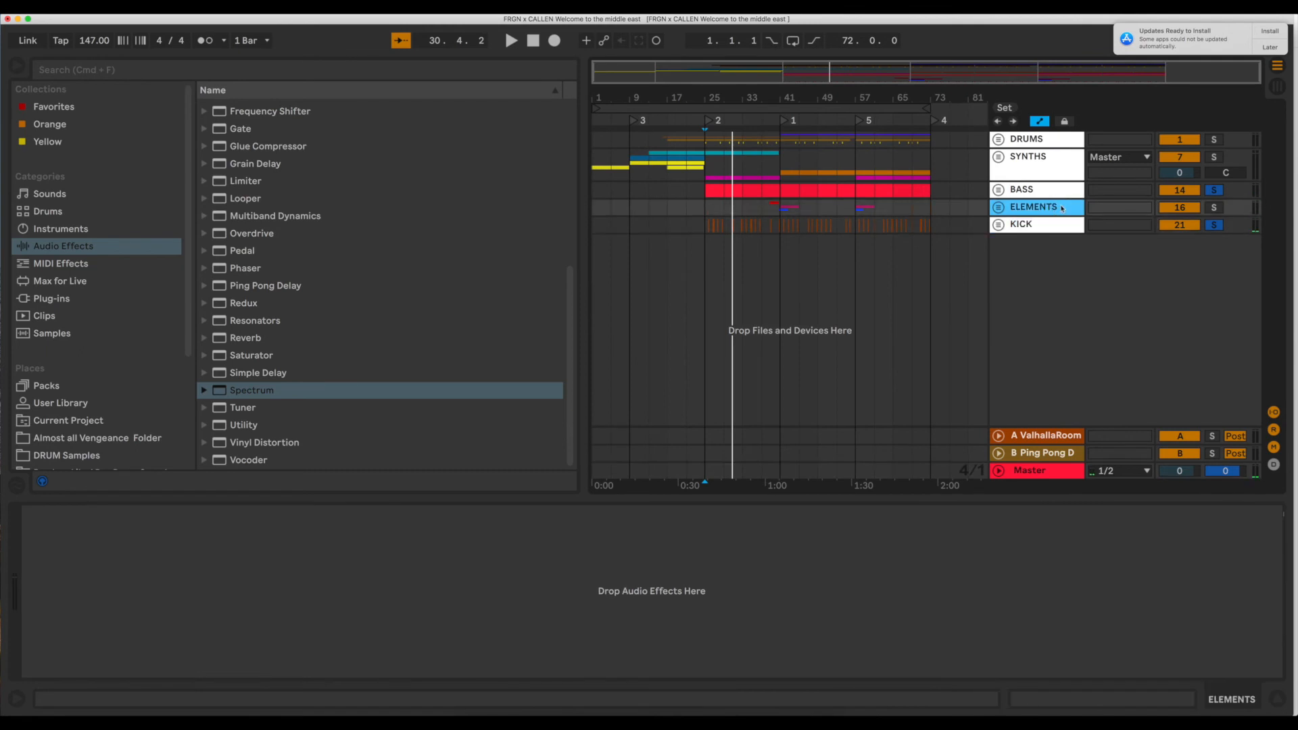
pyautogui.click(1059, 192)
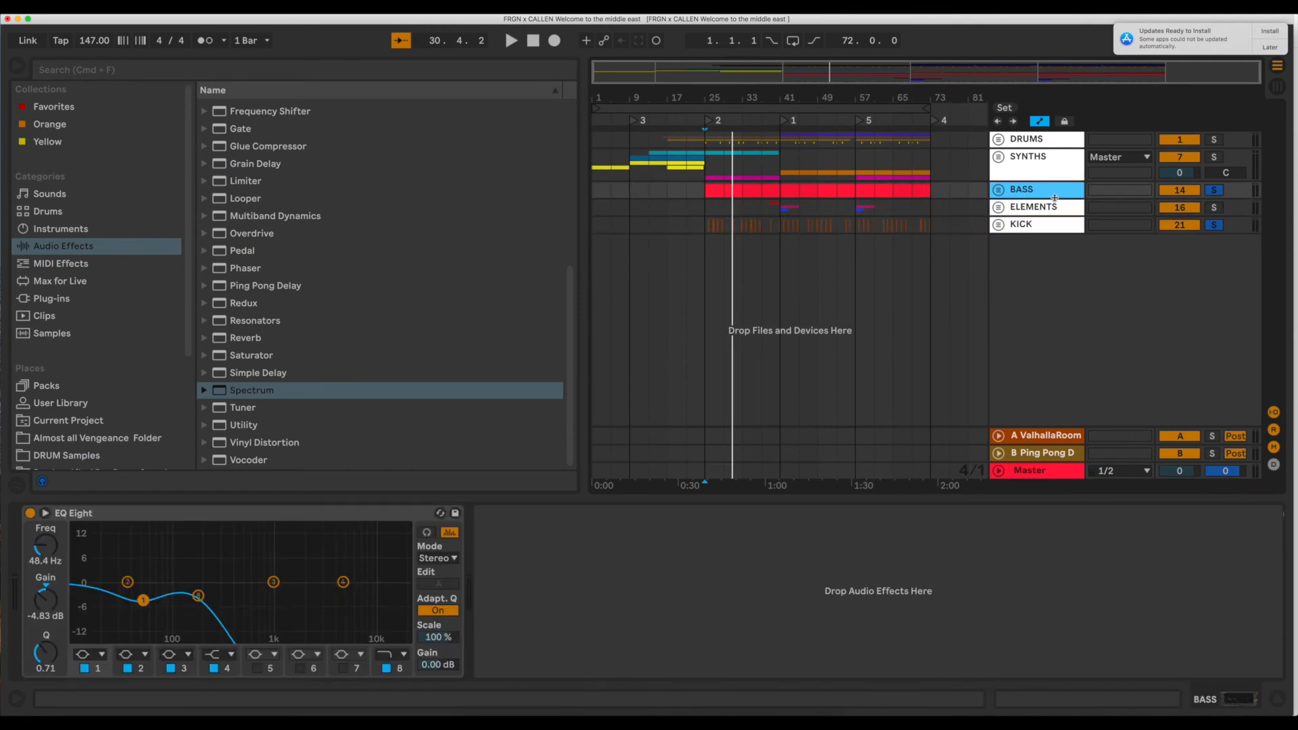
pyautogui.click(1048, 162)
pyautogui.click(1046, 143)
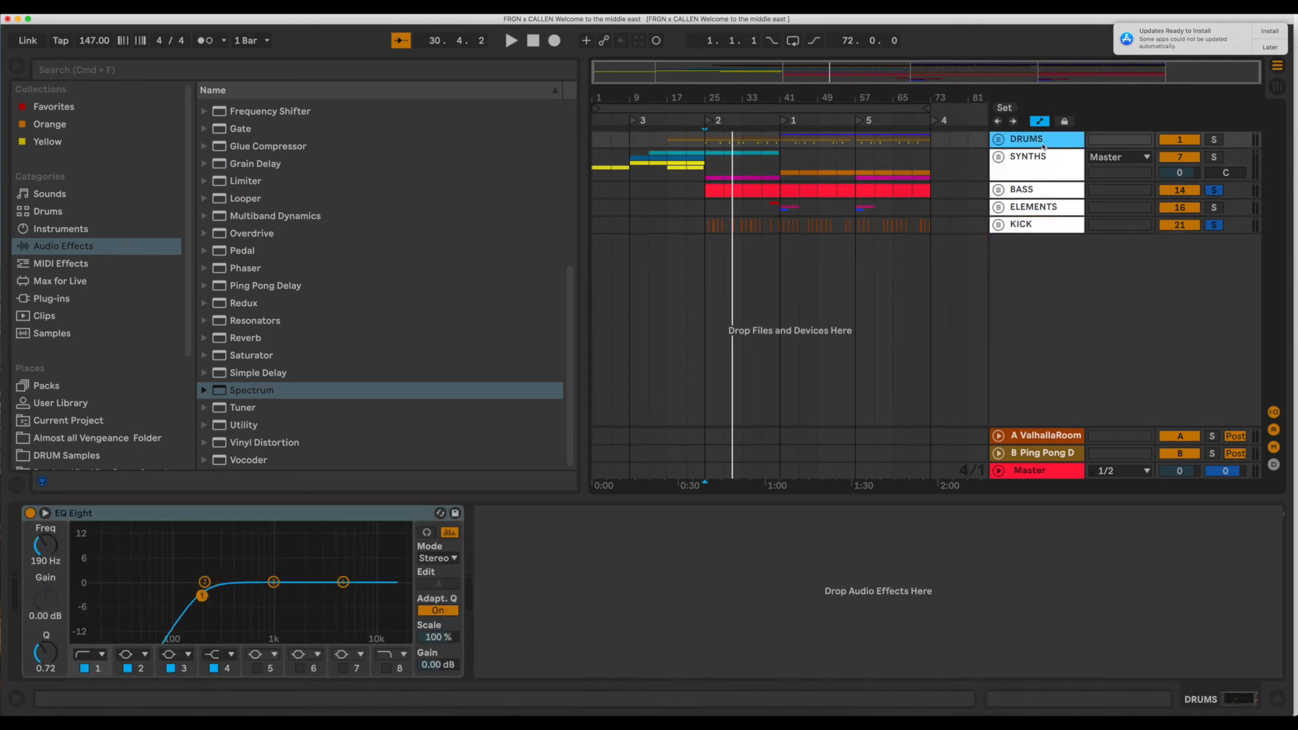
# Play the full mix from bar 25, place the insert mark at bar 41, stop playback and show the DRUMS group's EQ Eight.
pyautogui.click(706, 165)
pyautogui.press('space')
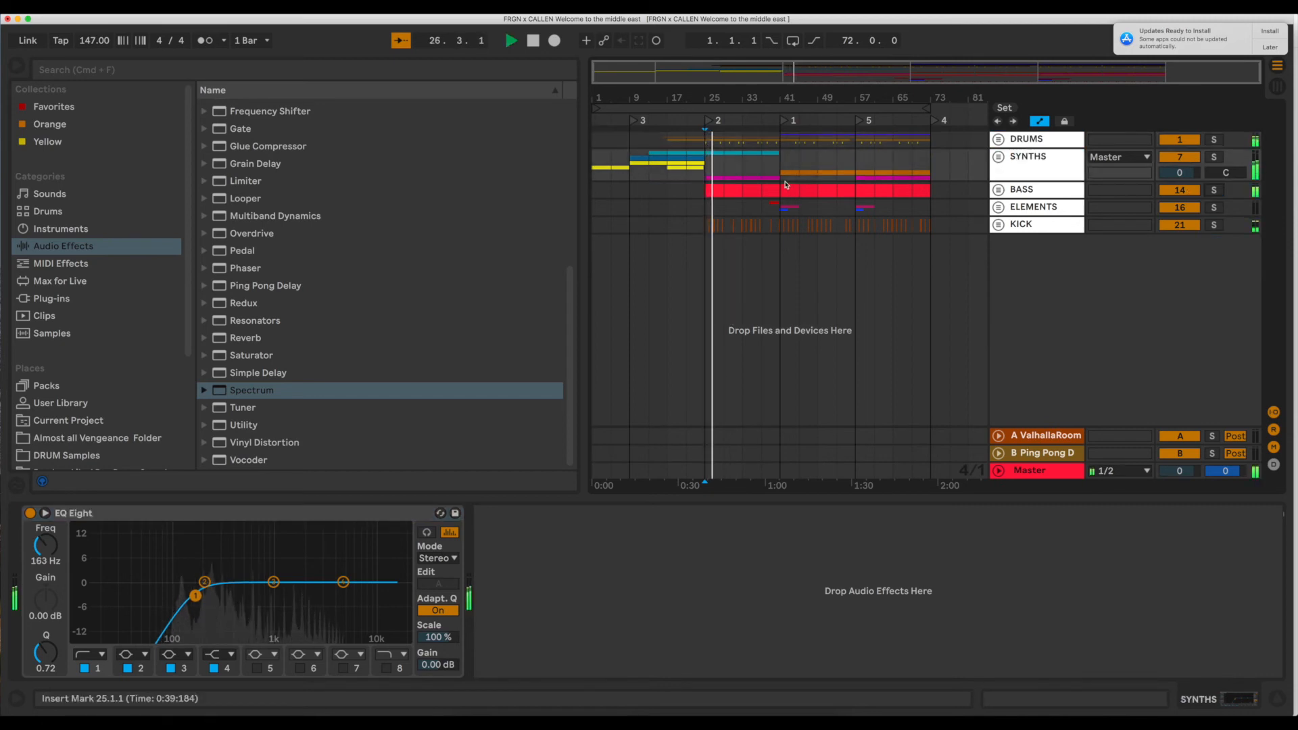
pyautogui.click(779, 177)
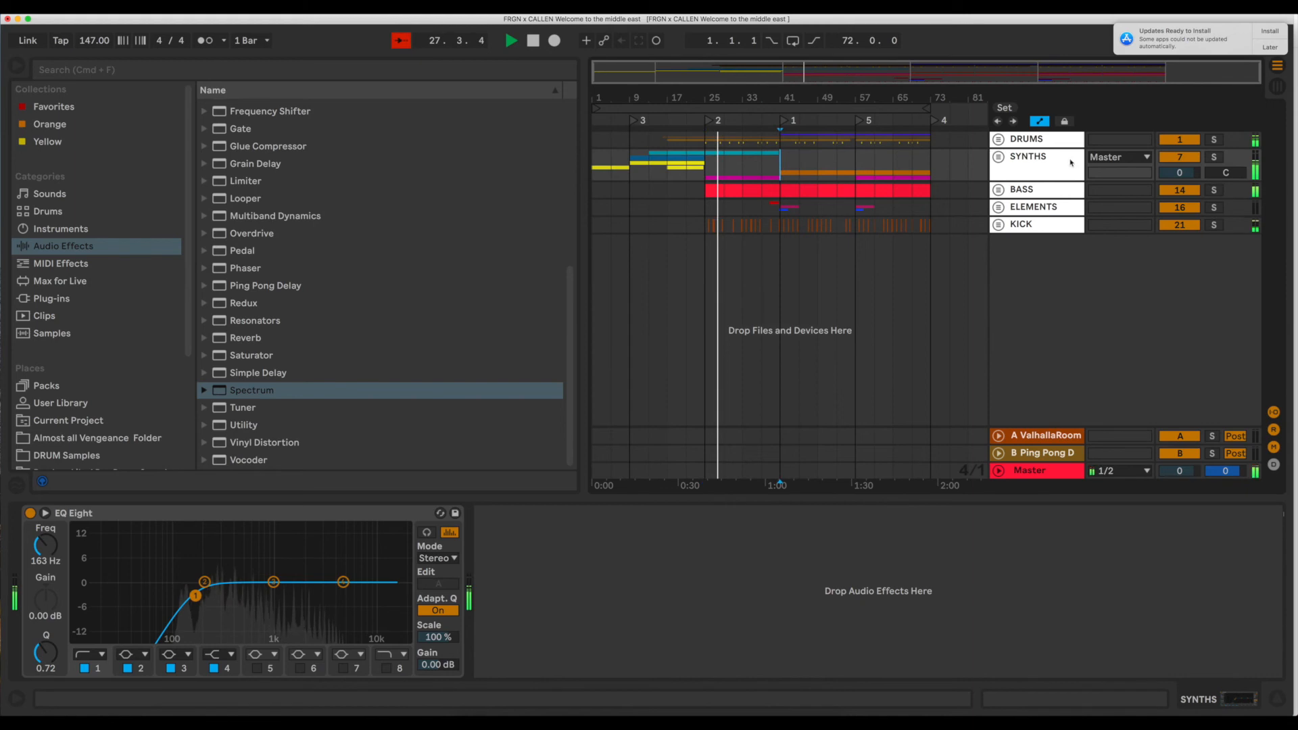
pyautogui.click(1061, 163)
pyautogui.press('space')
pyautogui.click(1021, 144)
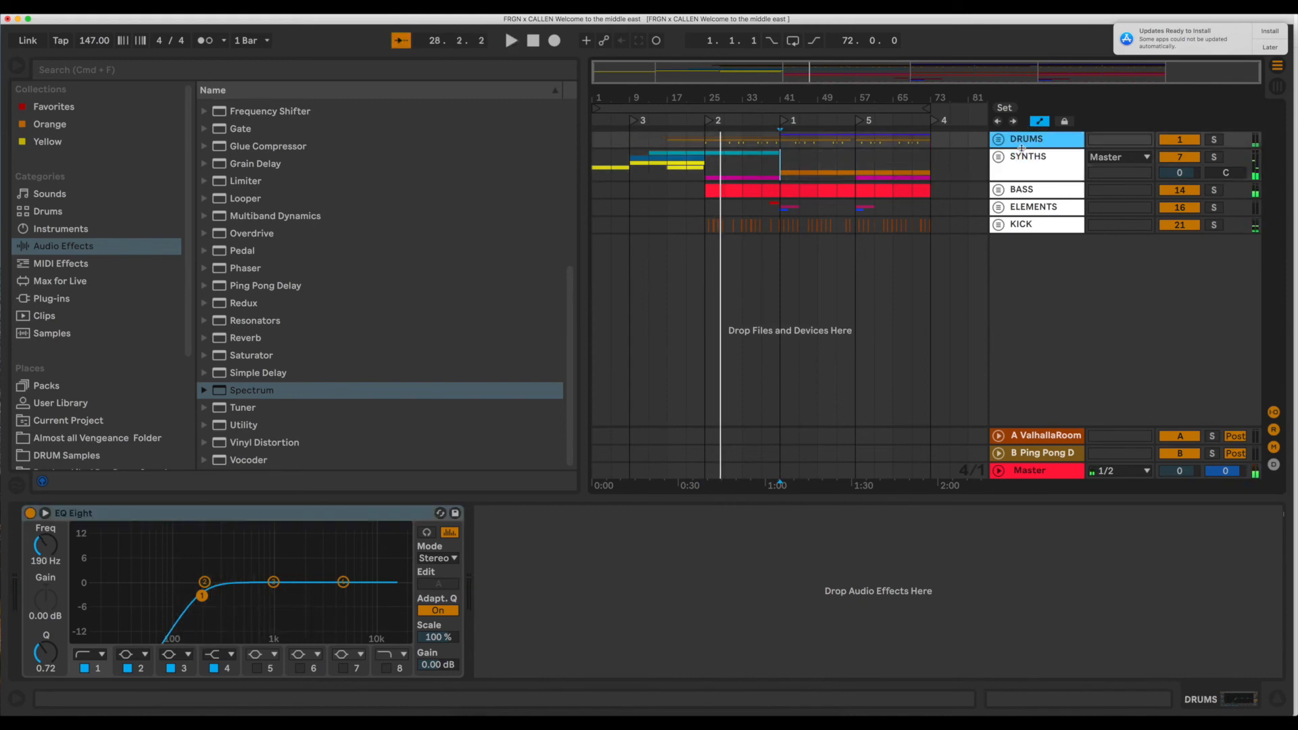
# Expand and collapse the DRUMS, SYNTHS, BASS and ELEMENTS groups to review their tracks, and show the SYNTHS group's EQ Eight.
pyautogui.click(998, 139)
pyautogui.click(998, 139)
pyautogui.click(997, 157)
pyautogui.click(997, 158)
pyautogui.click(997, 190)
pyautogui.click(997, 190)
pyautogui.click(998, 207)
pyautogui.click(998, 206)
pyautogui.click(1024, 159)
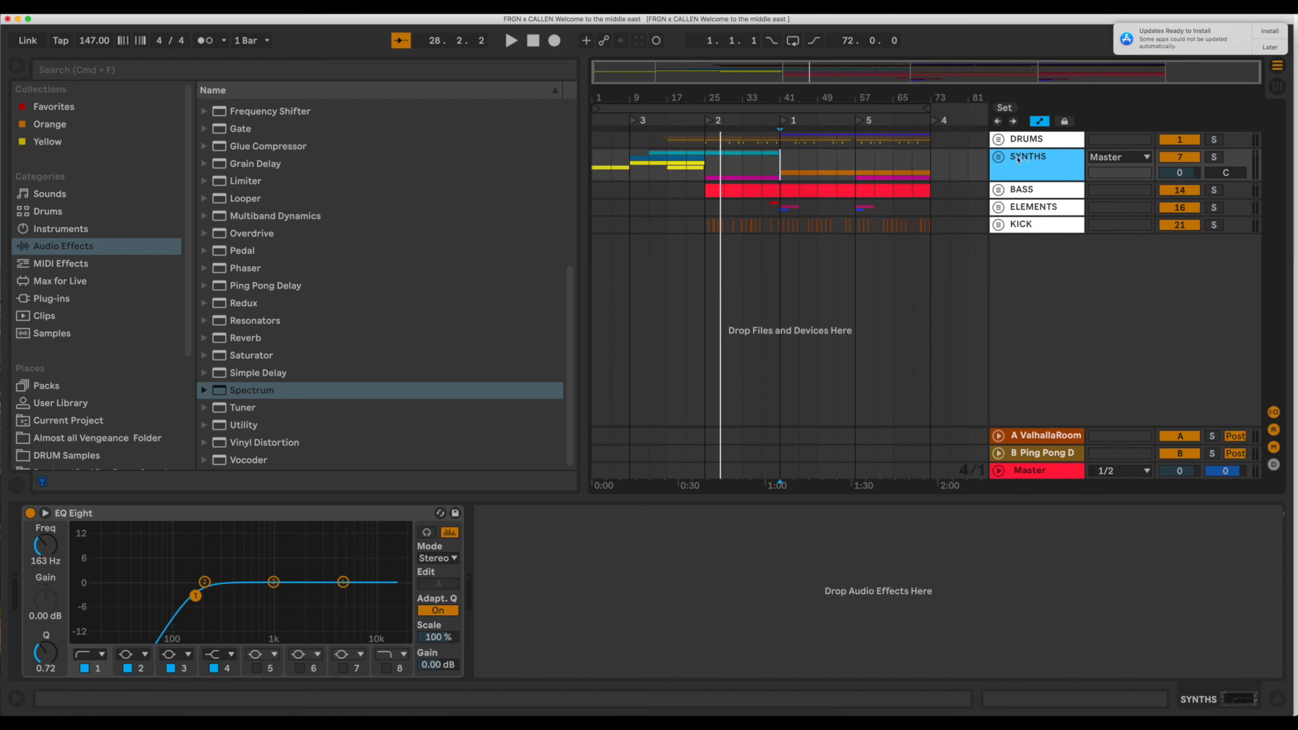